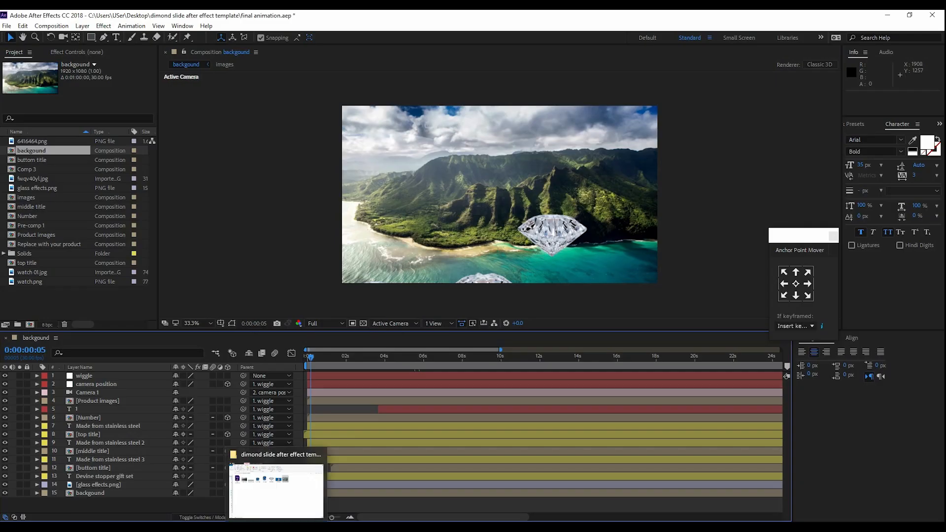
Step: Switch to the template folder in File Explorer and examine its project, watch, background and video files before returning to After Effects
left_click(278, 511)
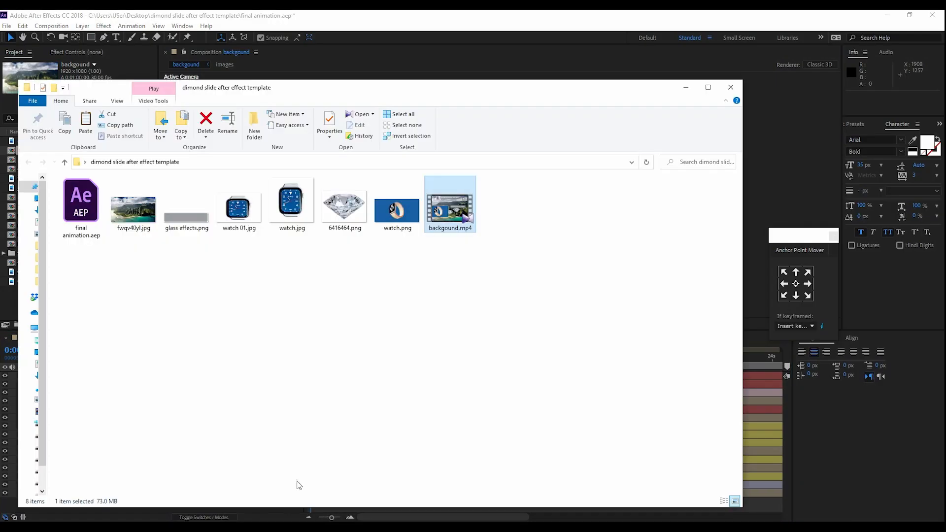
left_click(708, 88)
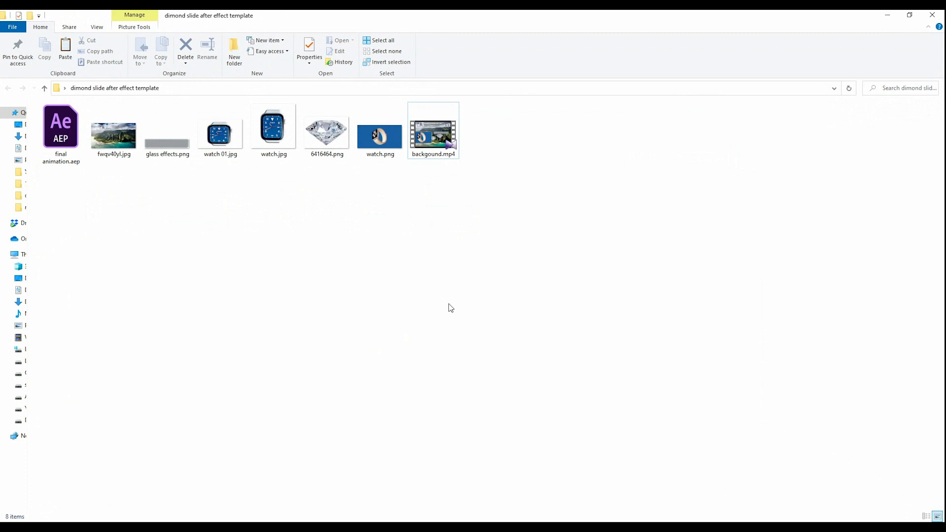
left_click(283, 138)
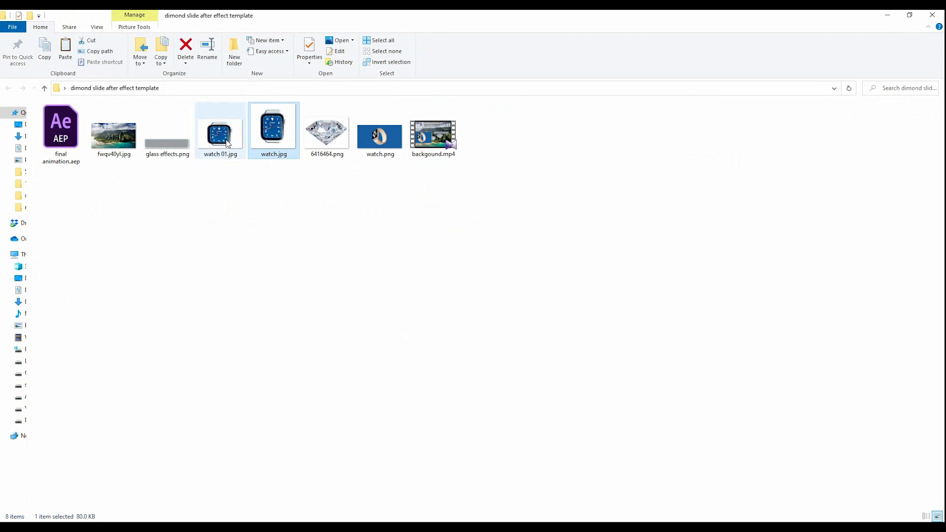
left_click(225, 142)
left_click(283, 140)
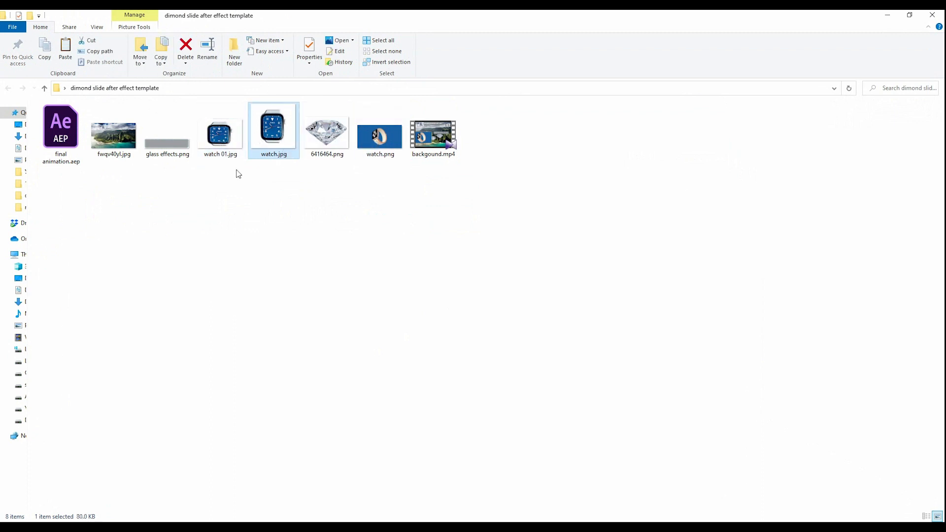
left_click(382, 140)
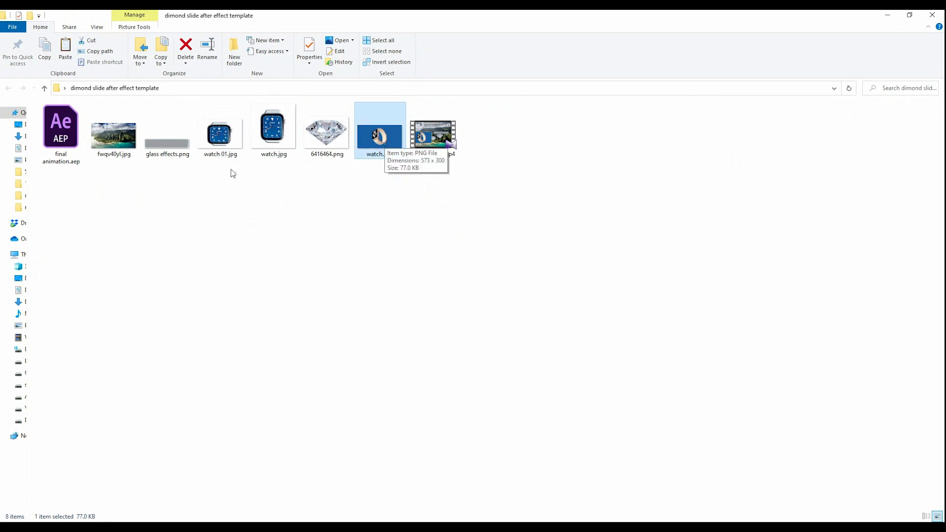
left_click(124, 143)
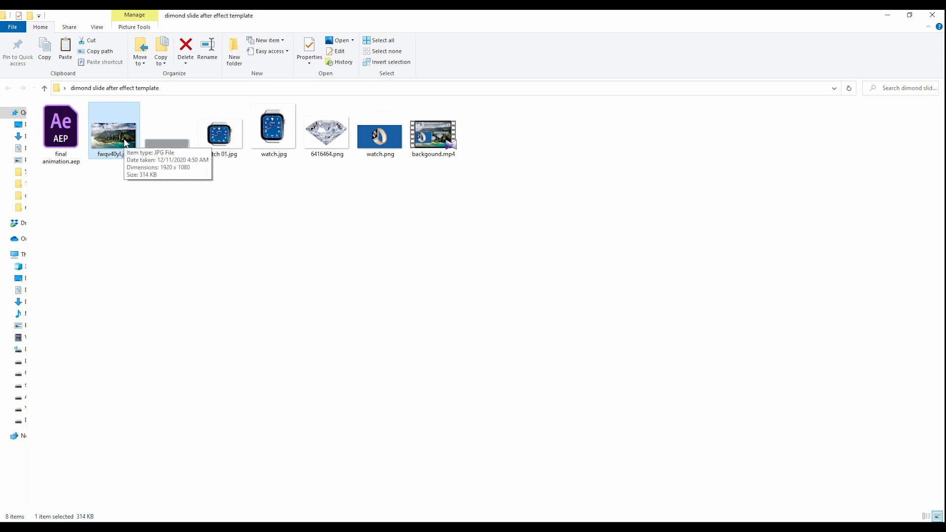
left_click(67, 138)
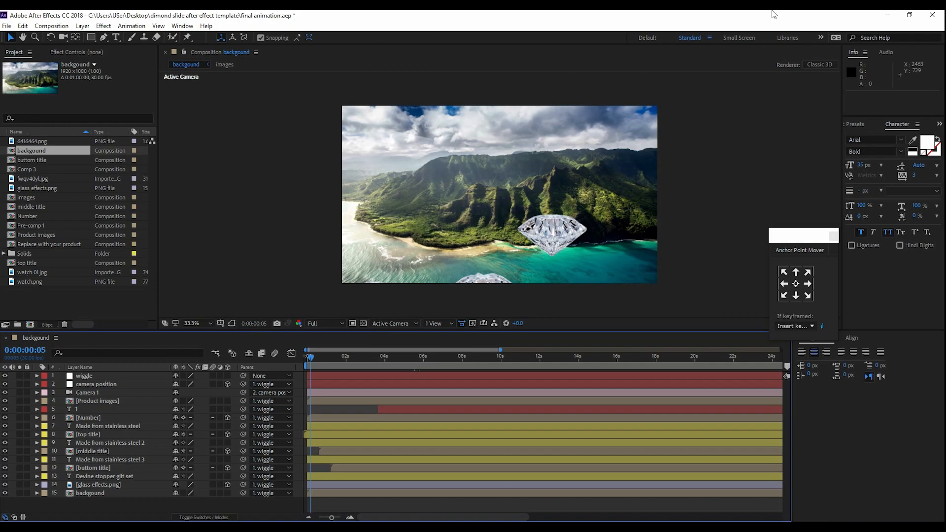
key("alt+Tab")
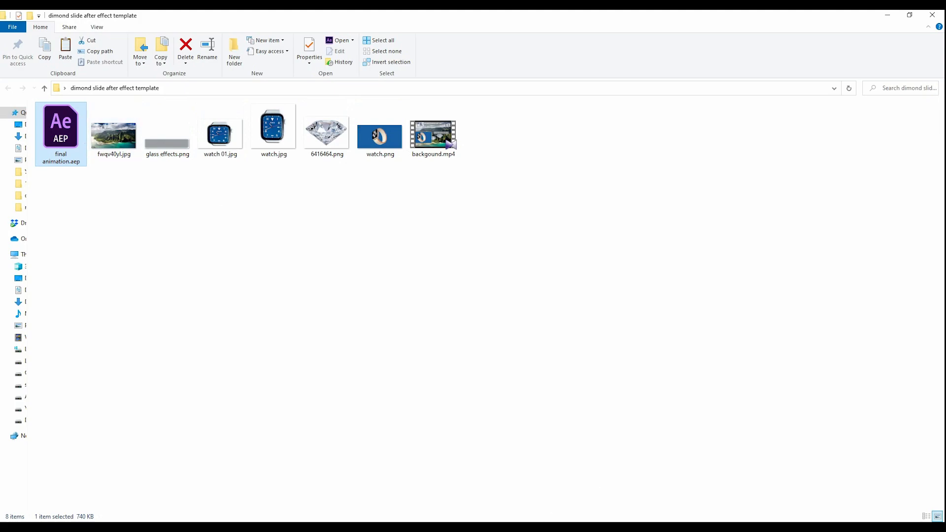
key("alt+Tab")
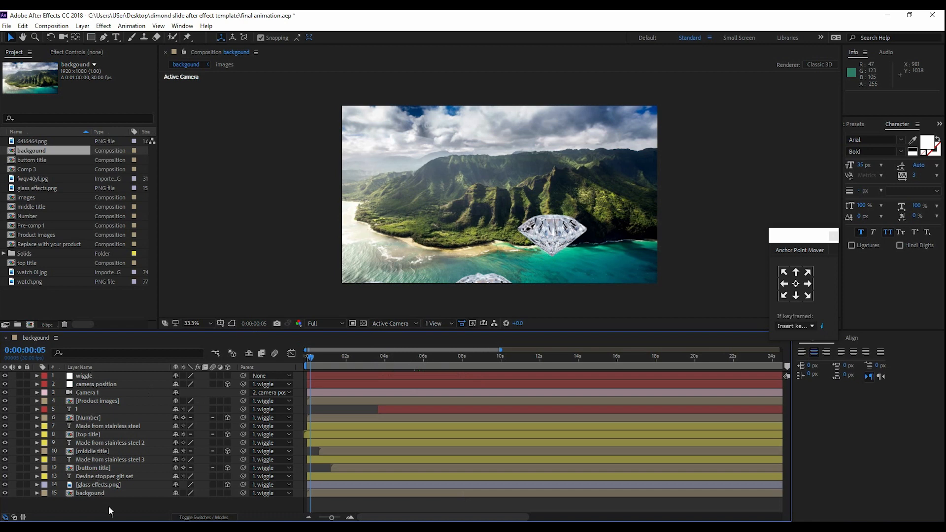
Step: Preview the main composition at 0:00:06:13, then open the backgound layer's nested composition and examine its fwqv40yl.jpg layer
left_click(432, 357)
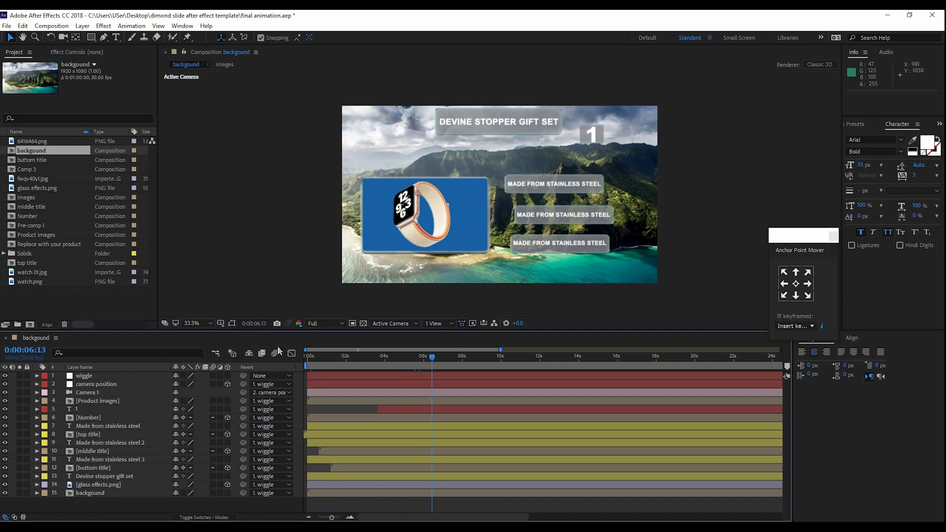
left_click(89, 493)
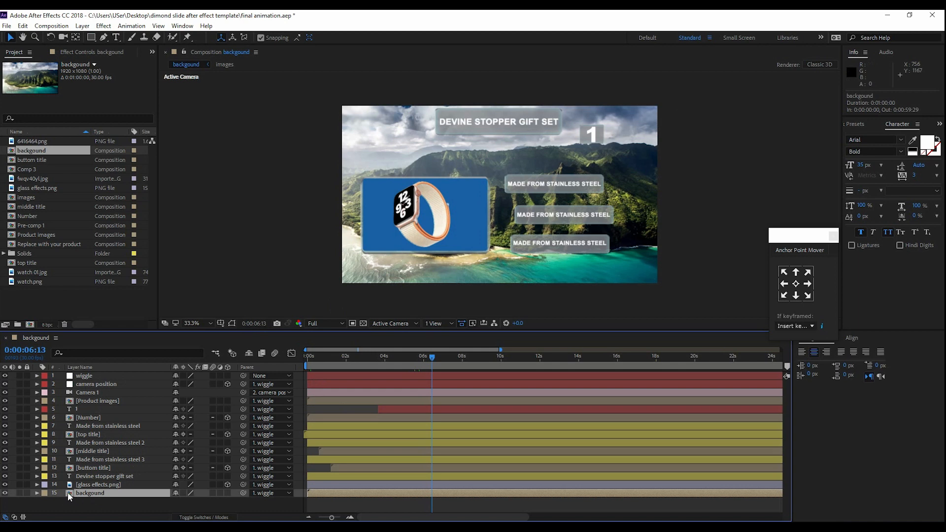
double_click(67, 492)
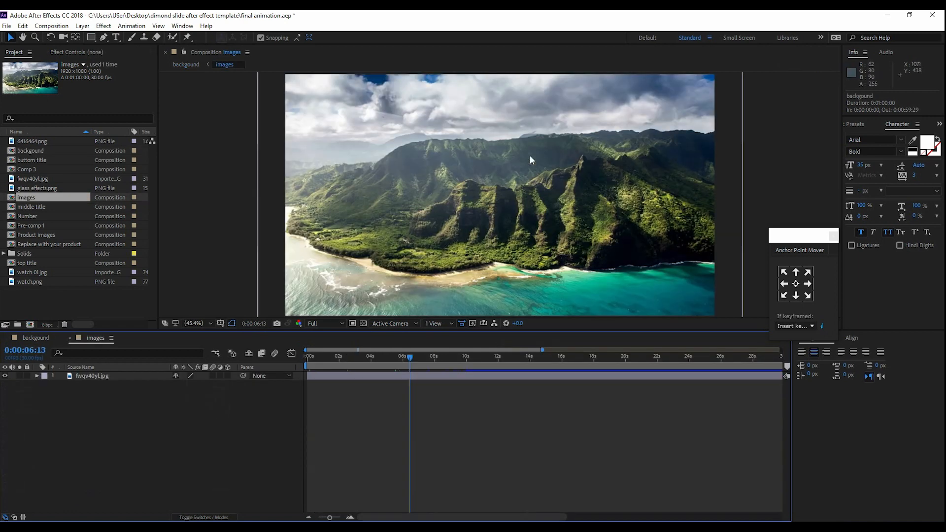
left_click(105, 375)
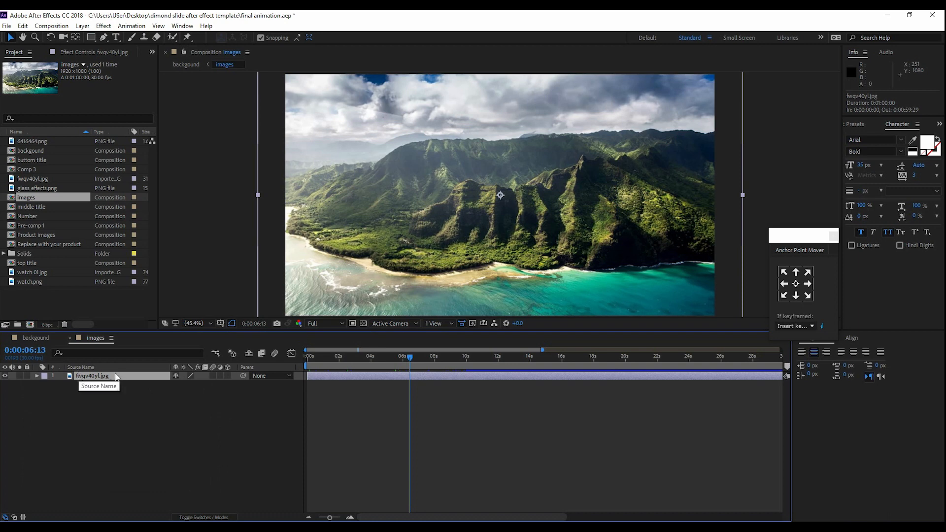
mouse_move(399, 357)
left_mouse_down()
mouse_move(352, 352)
mouse_move(390, 356)
left_mouse_up()
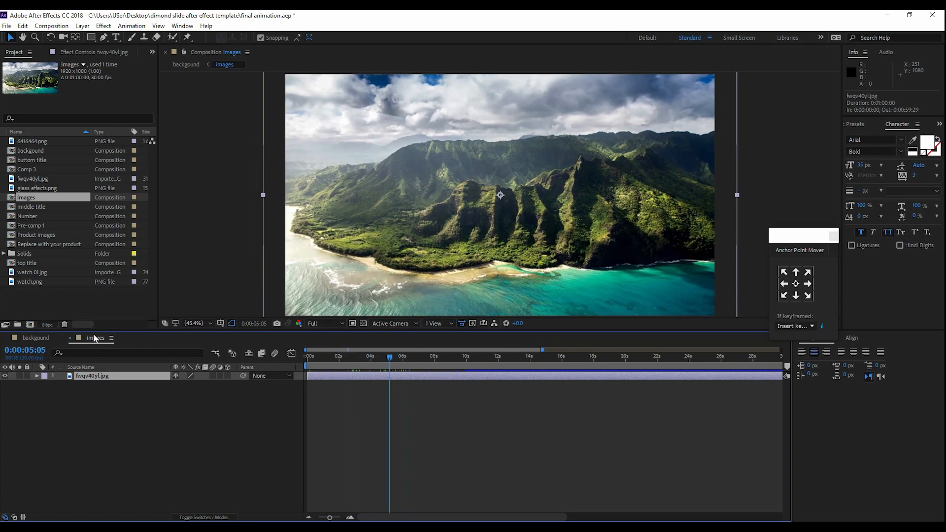
Step: Compare the main composition with the nested images composition, then close images and select the backgound layer
left_click(32, 338)
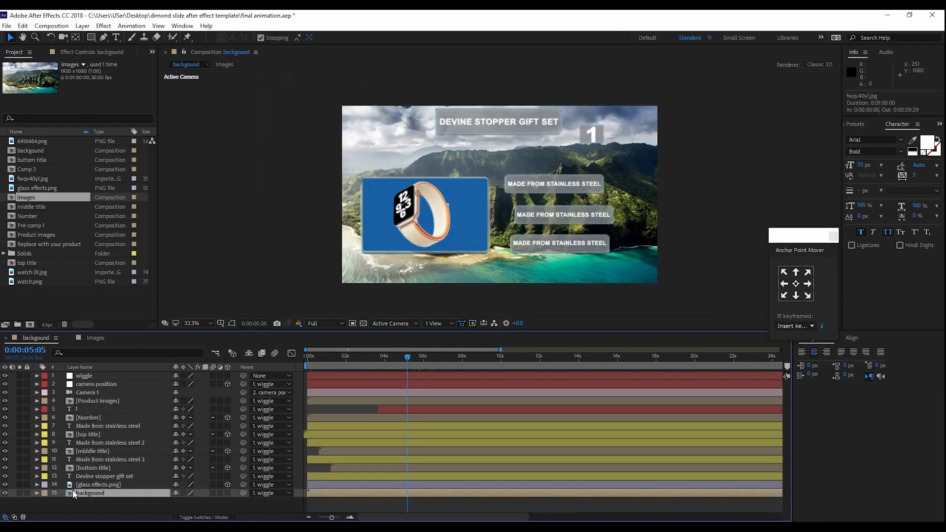
left_click(95, 338)
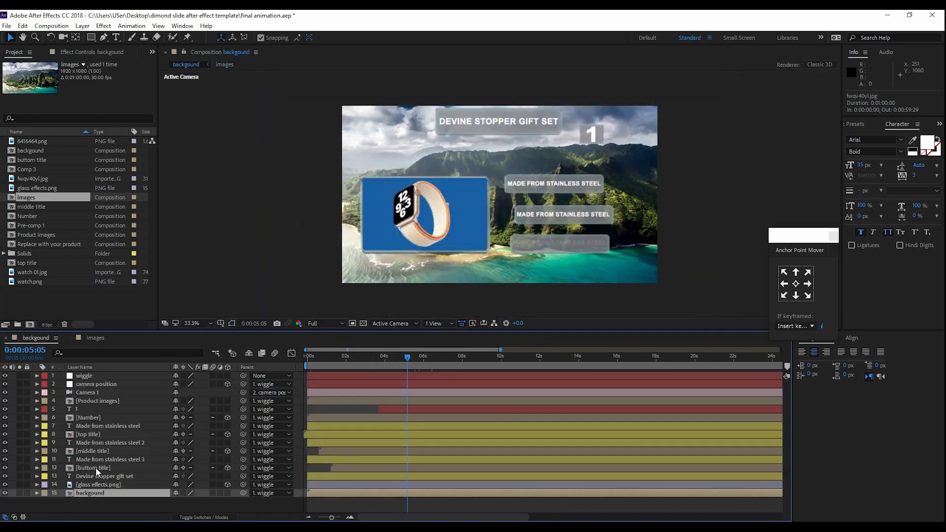
left_click(97, 338)
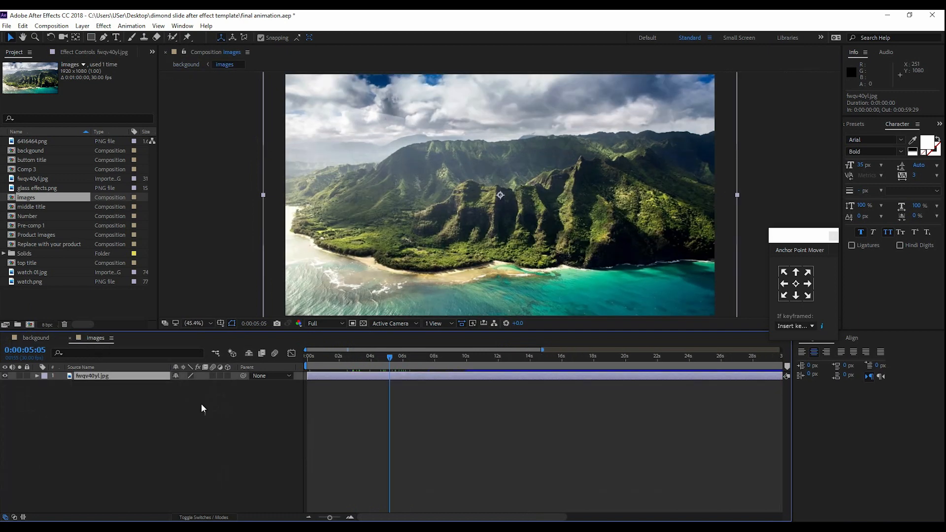
left_click(69, 337)
left_click(86, 493)
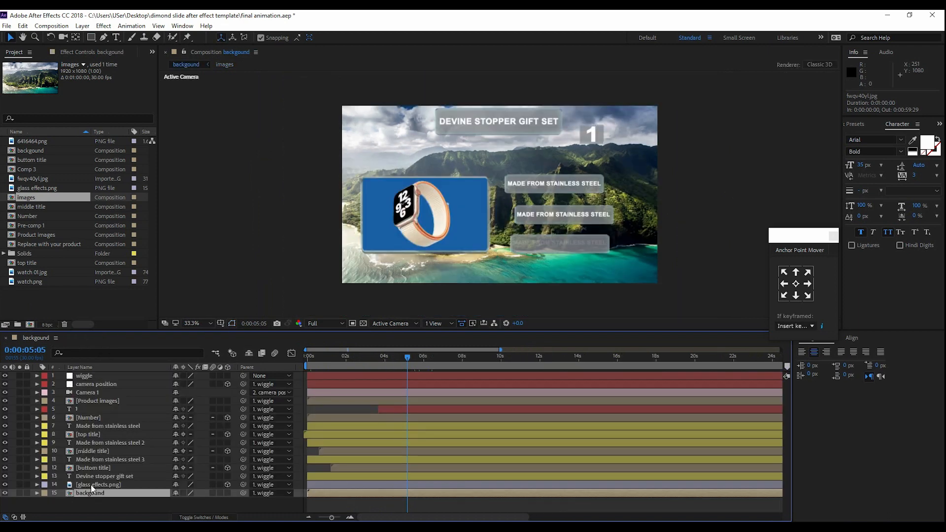
Step: Select the glass effects.png layer, view its source image in Photos, and return to the After Effects composition
left_click(92, 485)
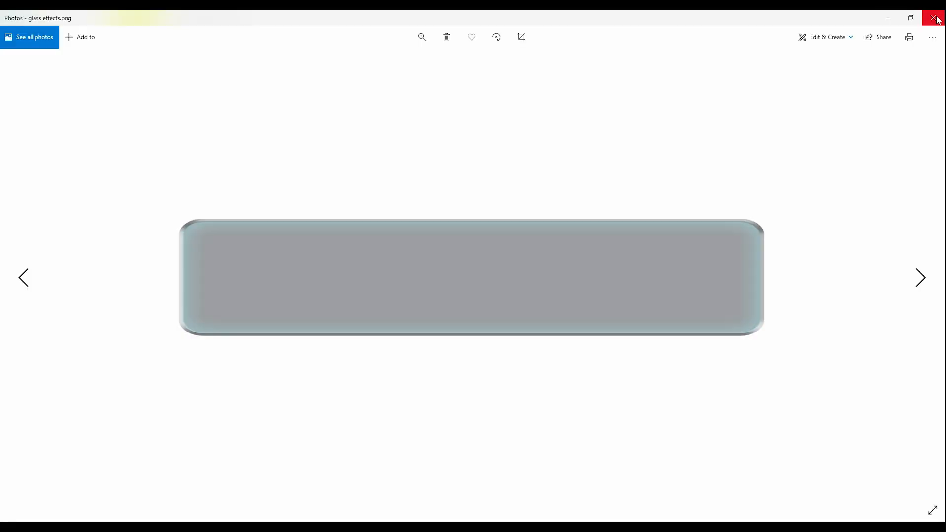
left_click(935, 18)
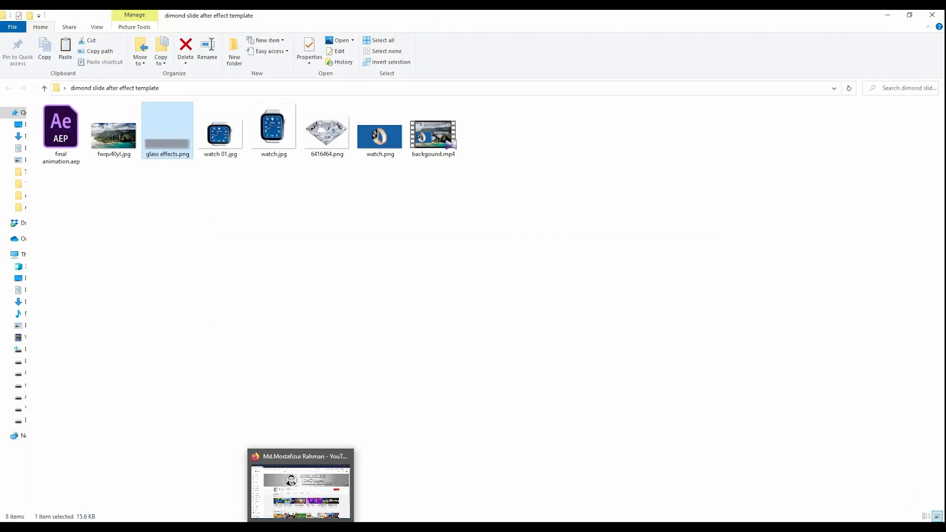
left_click(436, 485)
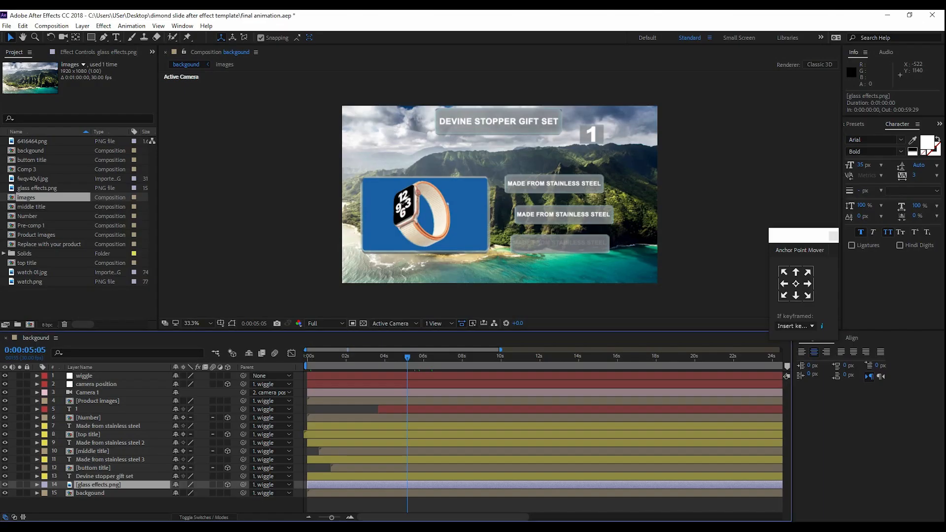
Step: Inspect the Devine stopper gift set text layer, the lower stainless steel text layers and the top title layer
left_click(104, 477)
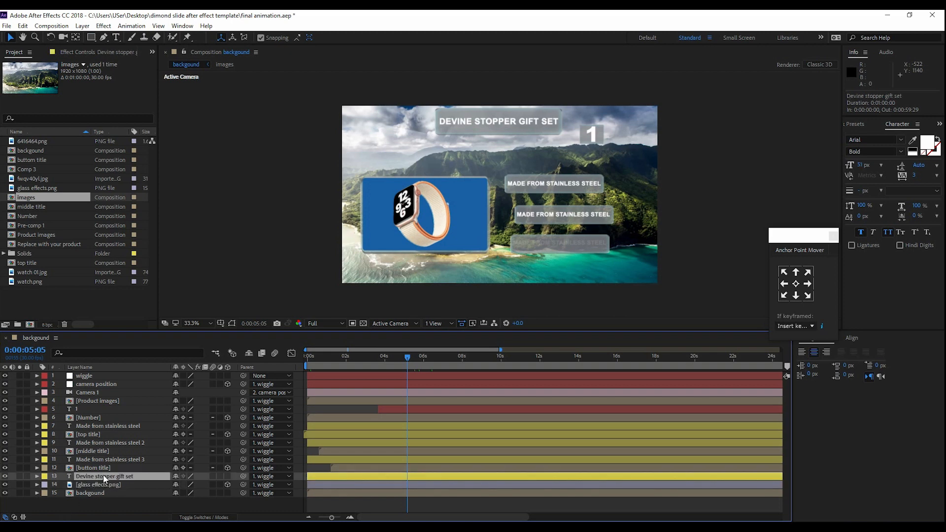
left_click(109, 460)
left_click(110, 442)
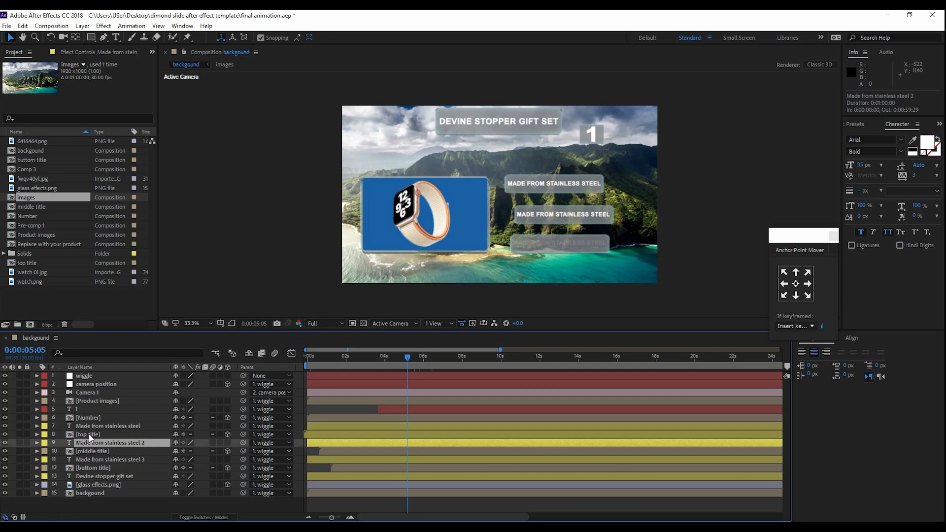
left_click(87, 435)
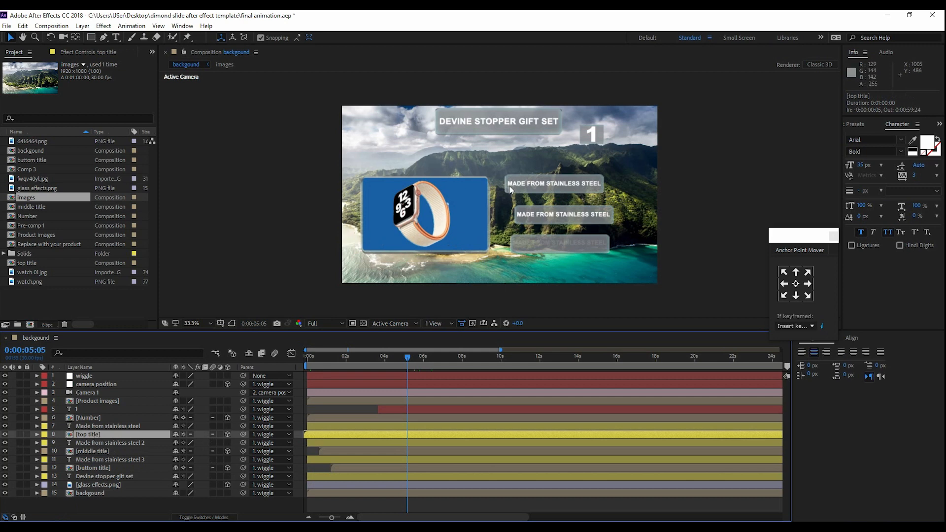
Step: Insert the sample text "dfgdfgdfgdfgdfg" into the uppermost Made from stainless steel caption with the Type tool
left_click(108, 427)
left_click(117, 37)
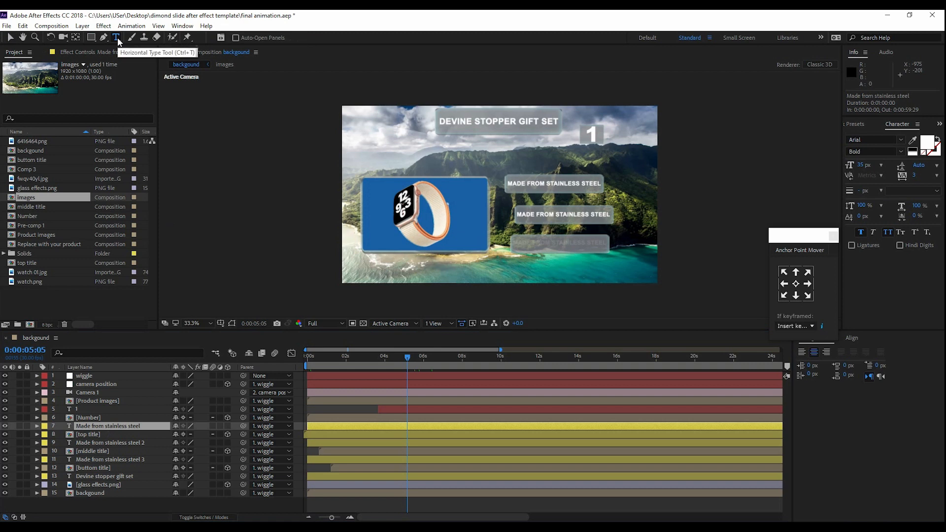
left_click(565, 183)
type("dfgdfgdfgdfgdfg")
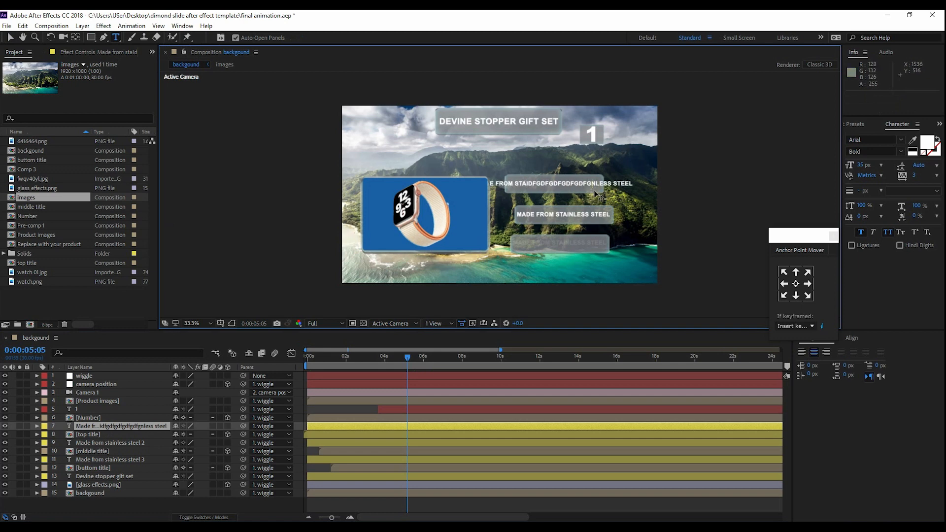
Step: Set the font size of the entire edited caption to 26 px and check that Character settings are displayed
key("ctrl+a")
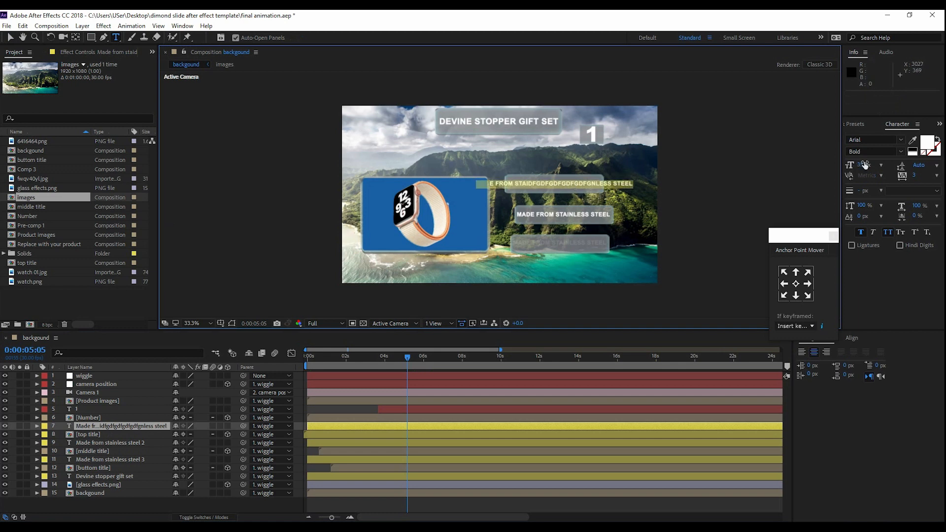
left_click_drag(865, 164, 859, 167)
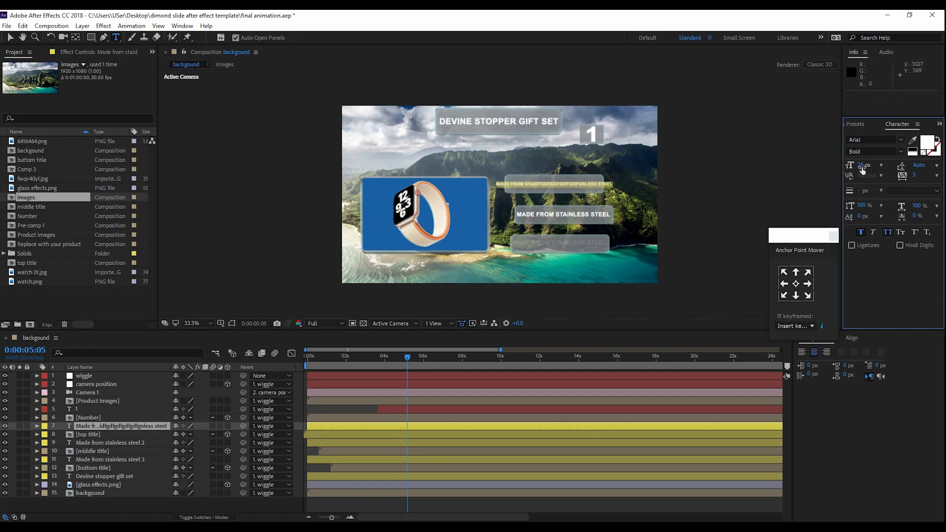
left_click(182, 26)
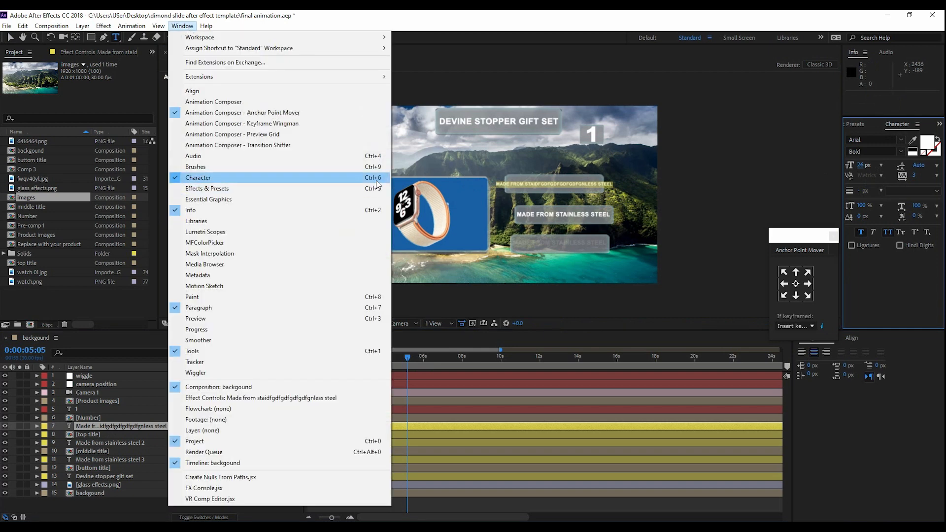
left_click(592, 17)
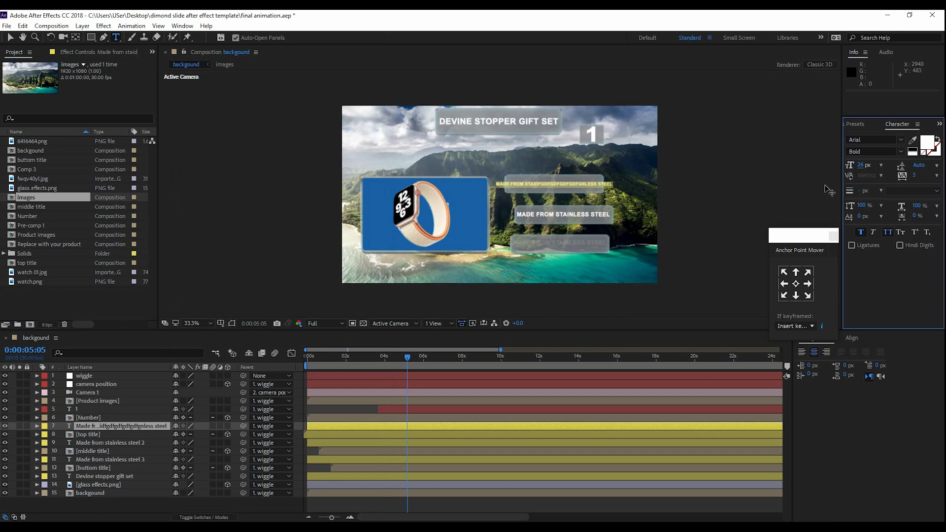
Step: Undo the font size change and the sample text inserted in the uppermost stainless steel caption
left_click(533, 188)
key("ctrl+z")
key("ctrl+z")
key("ctrl+z")
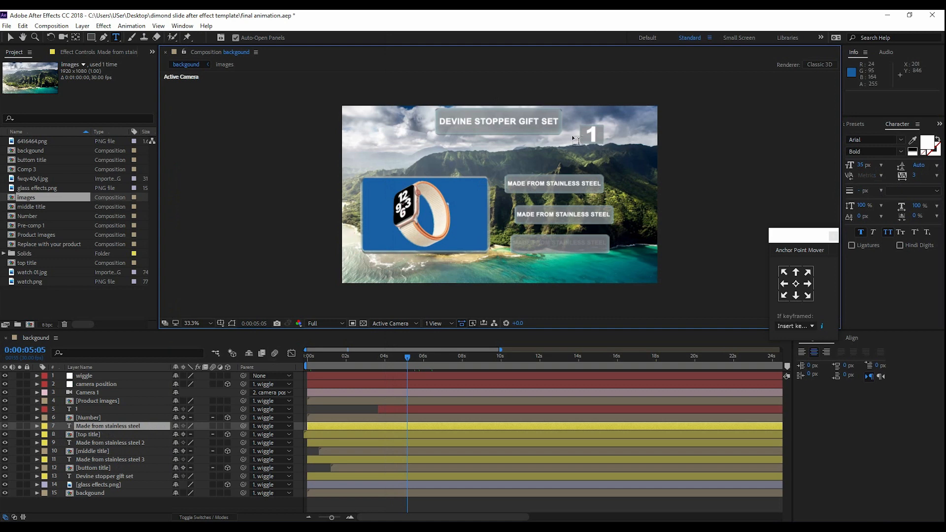
Step: Inspect the number 1 text layer and the Product images layer, then locate the Product images composition in the project
left_click(76, 410)
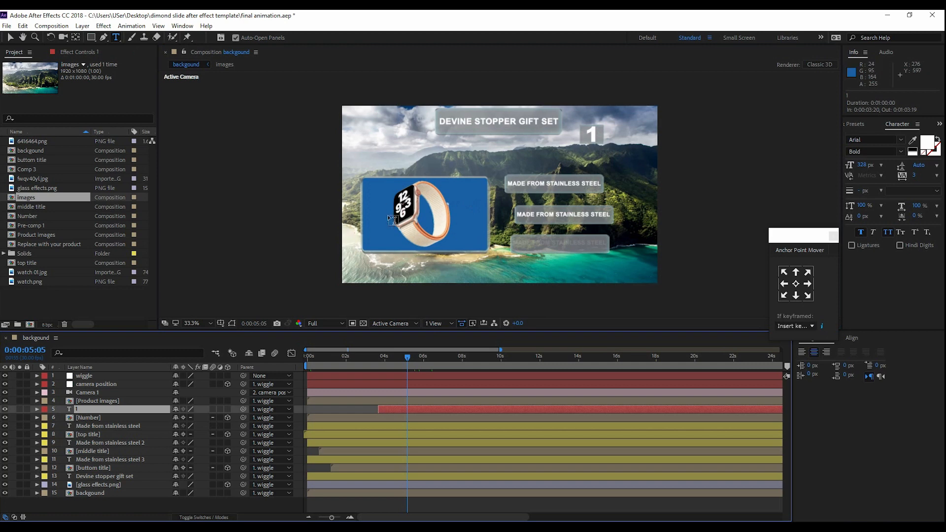
left_click(8, 38)
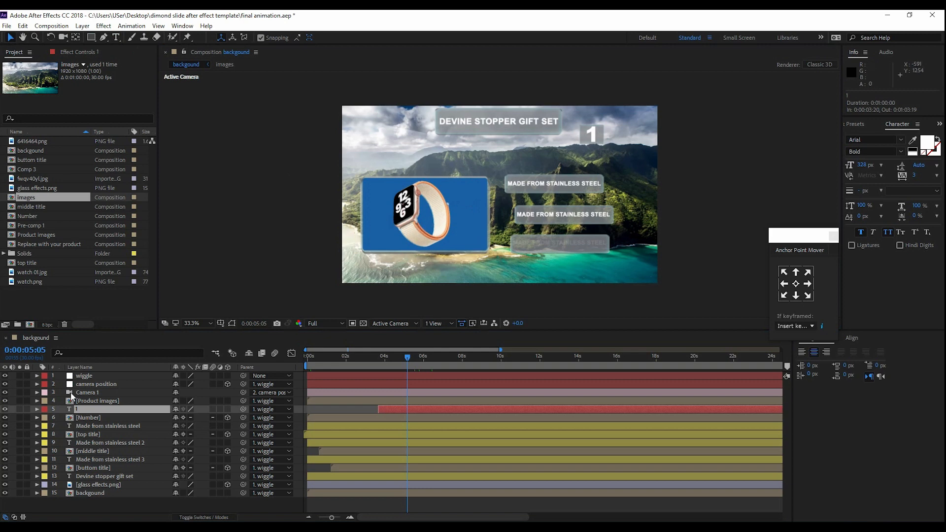
left_click(104, 402)
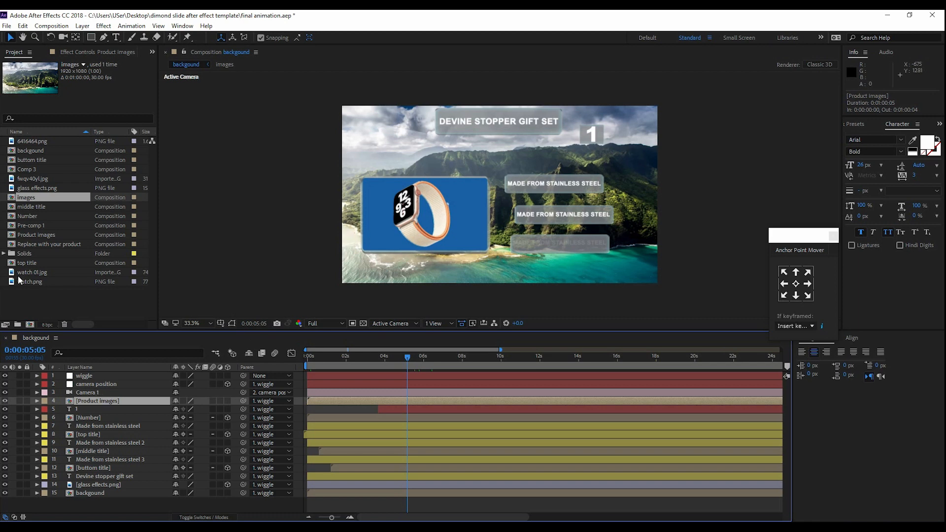
left_click(42, 236)
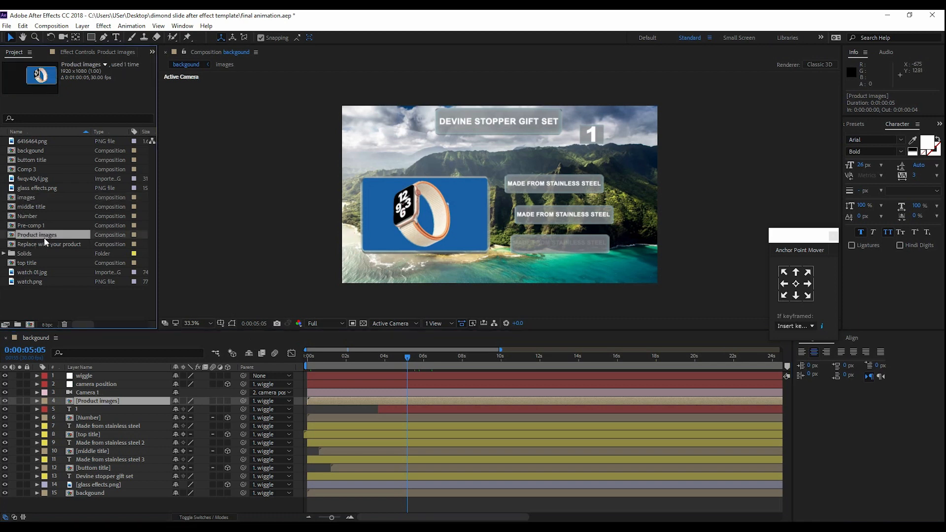
Step: Open the Replace with your product composition and select its watch.png layer
left_click(27, 245)
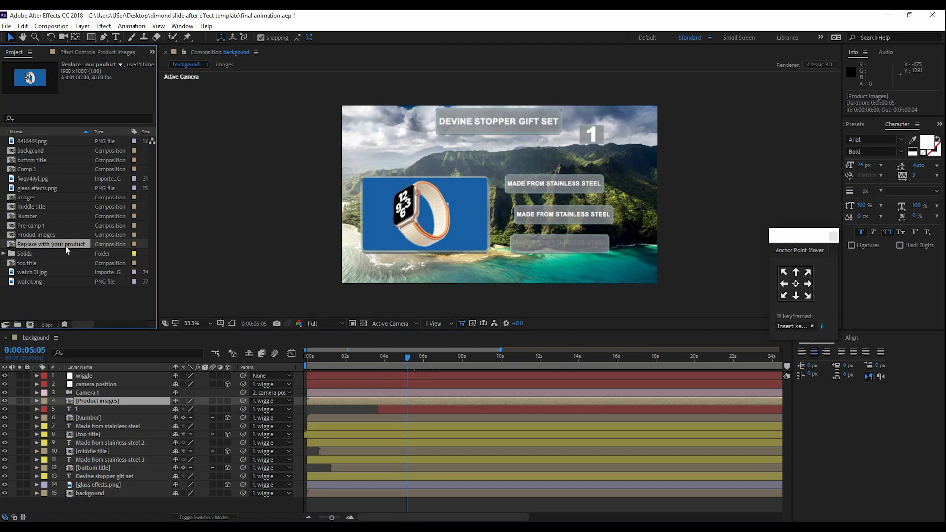
double_click(13, 246)
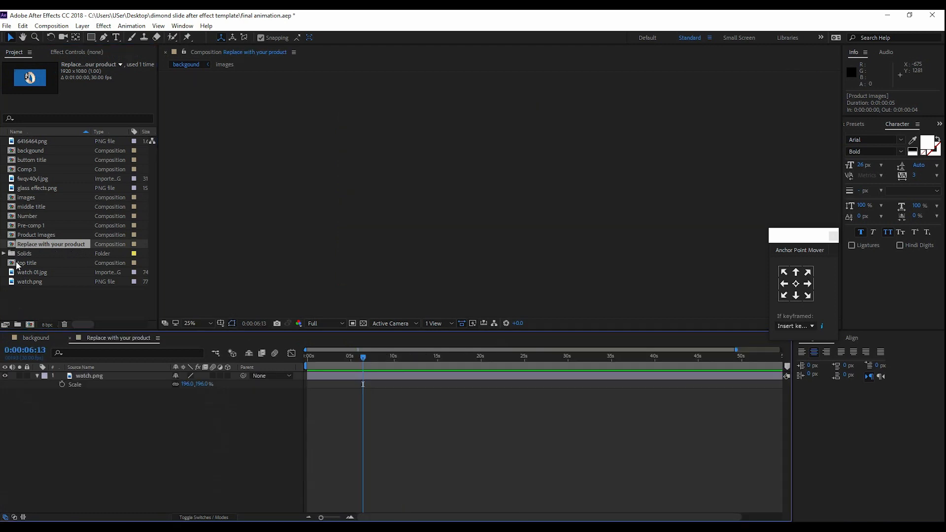
left_click(88, 375)
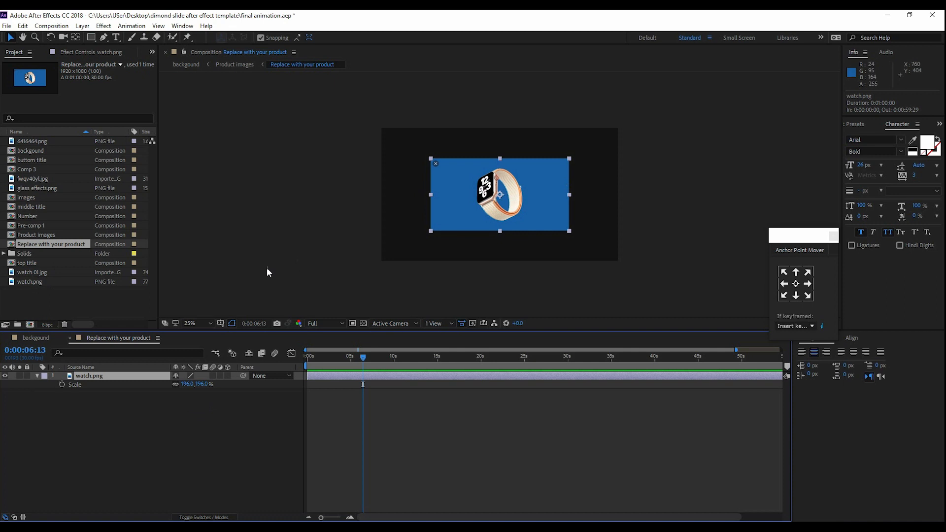
Step: Replace the watch.png layer in the Replace with your product composition with the watch 01.jpg footage
left_click(29, 282)
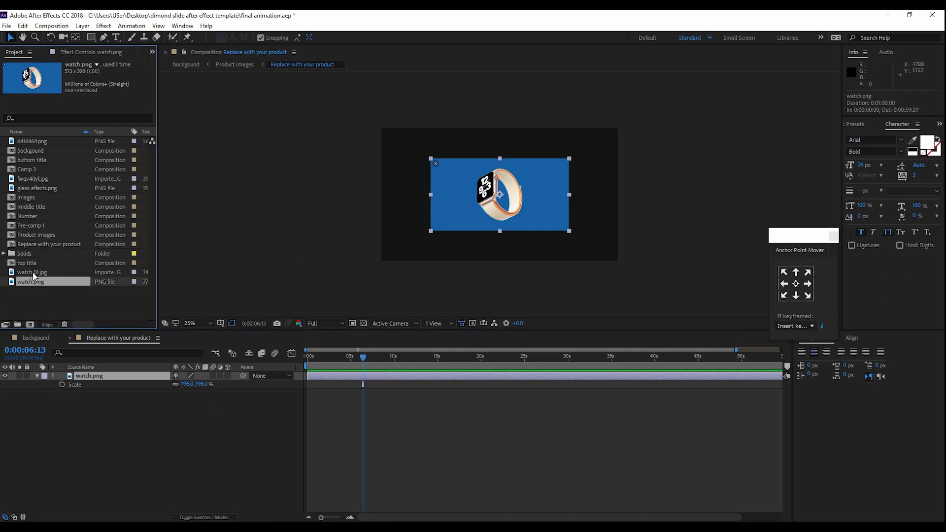
left_click(33, 273)
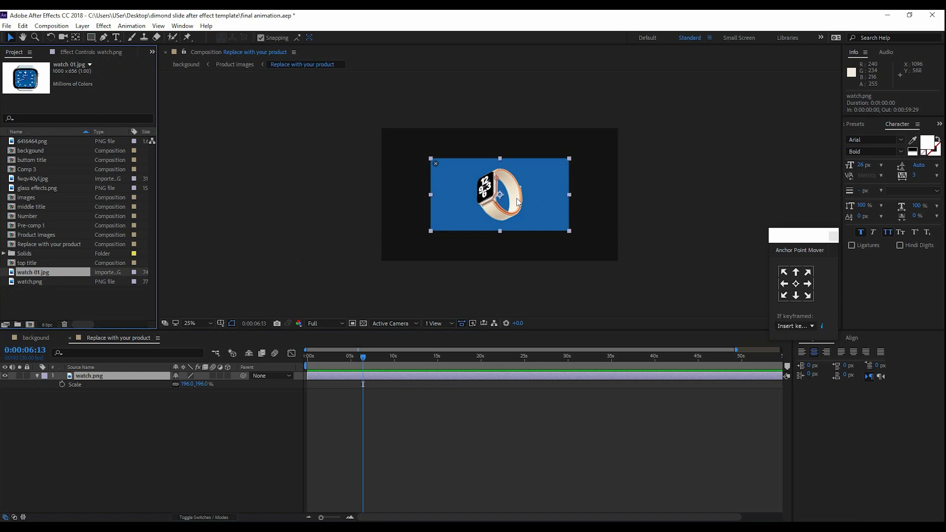
left_click(37, 376)
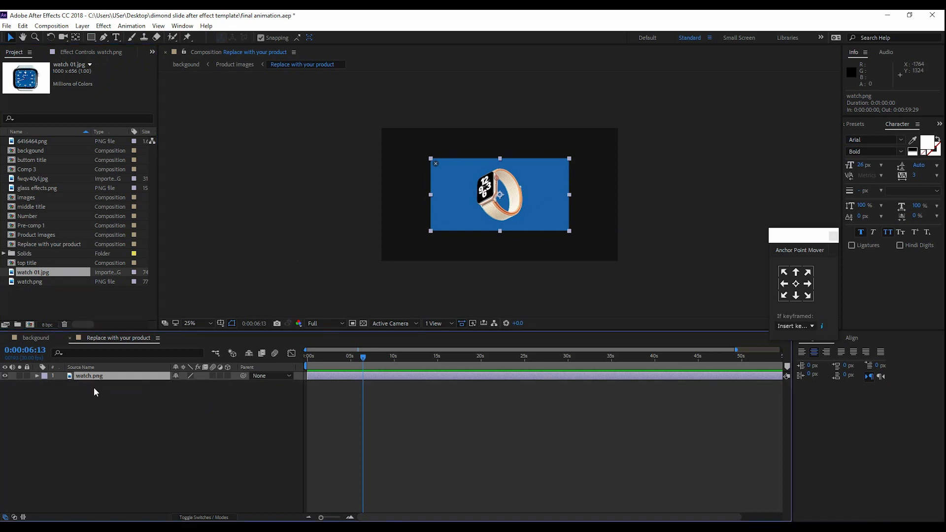
left_click(102, 387)
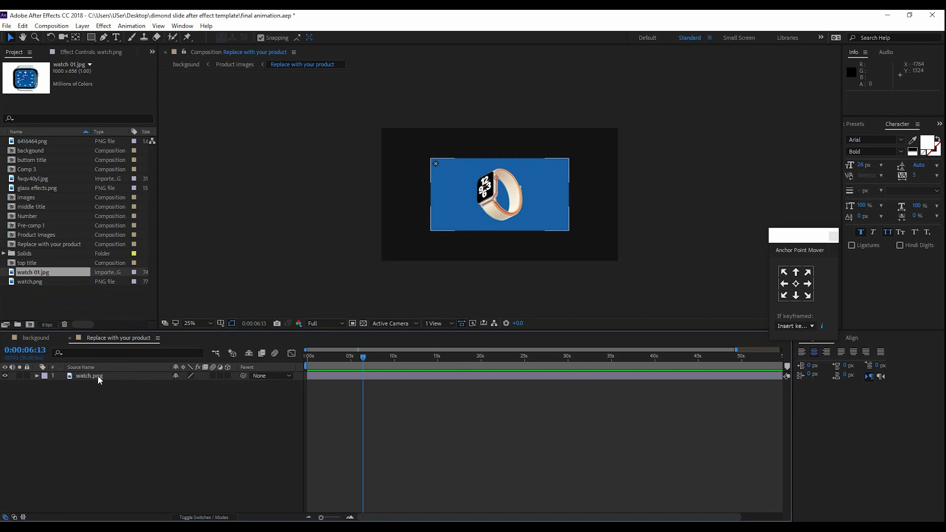
left_click(94, 374)
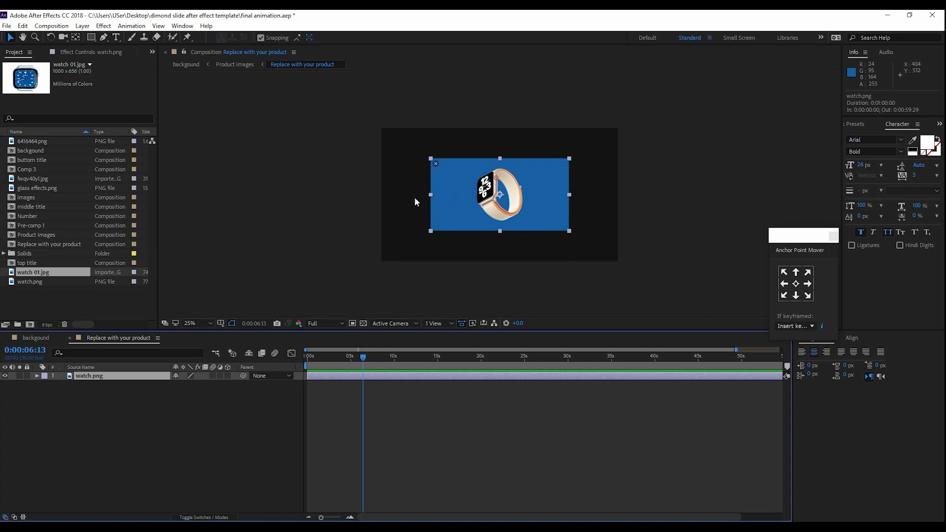
left_click(42, 298)
left_click(31, 273)
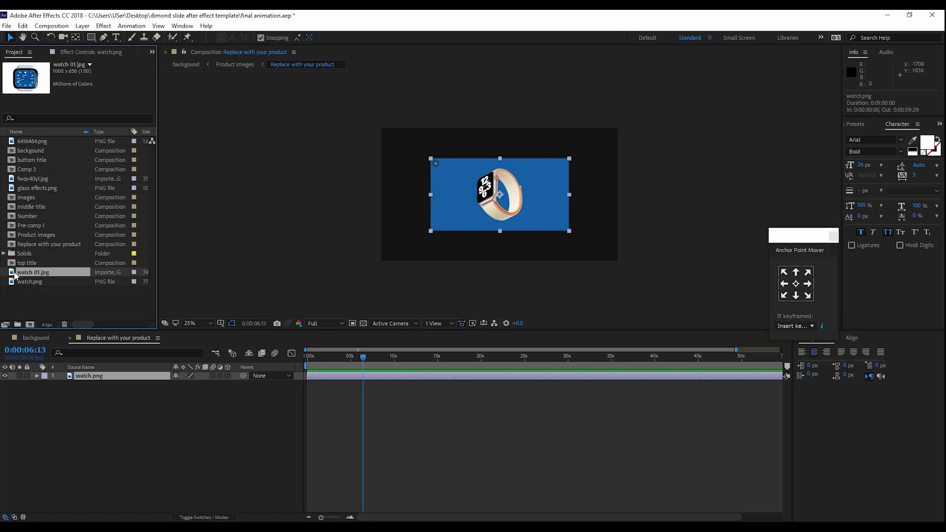
left_click_drag(12, 276, 72, 381)
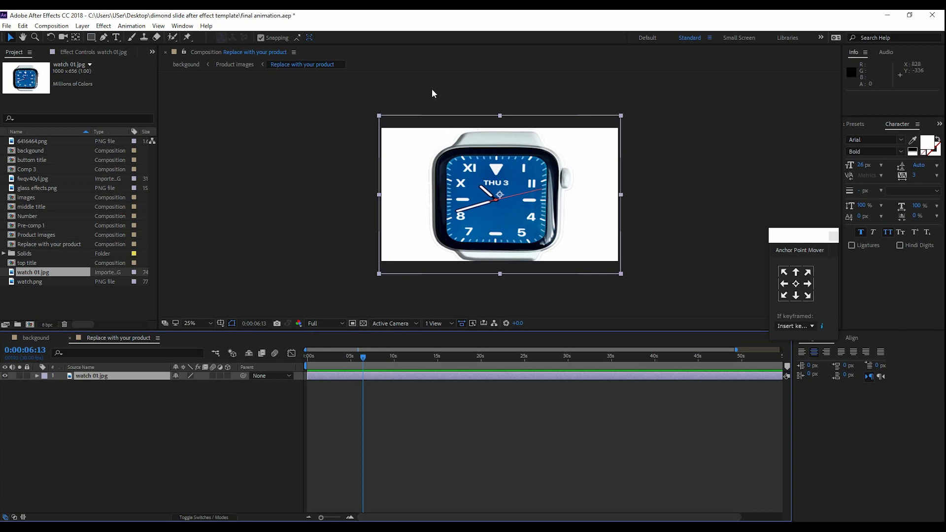
Step: Scale the watch 01.jpg layer down to about 70% by 74% and check its fit in the backgound composition
left_click_drag(622, 277, 570, 241)
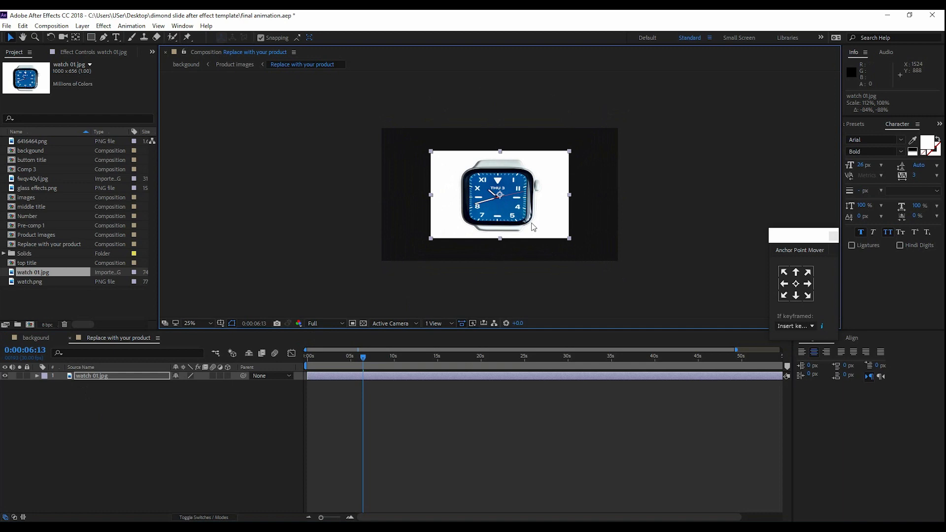
left_click(35, 337)
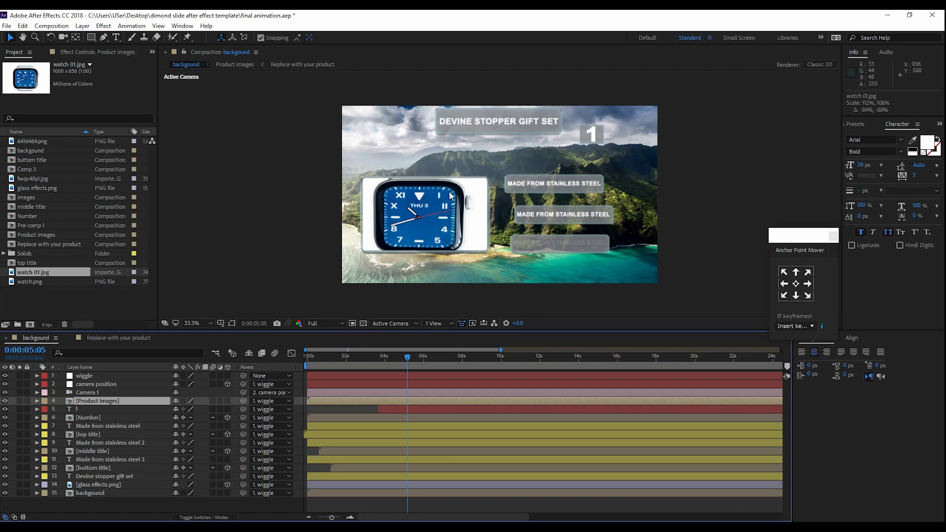
left_click(121, 337)
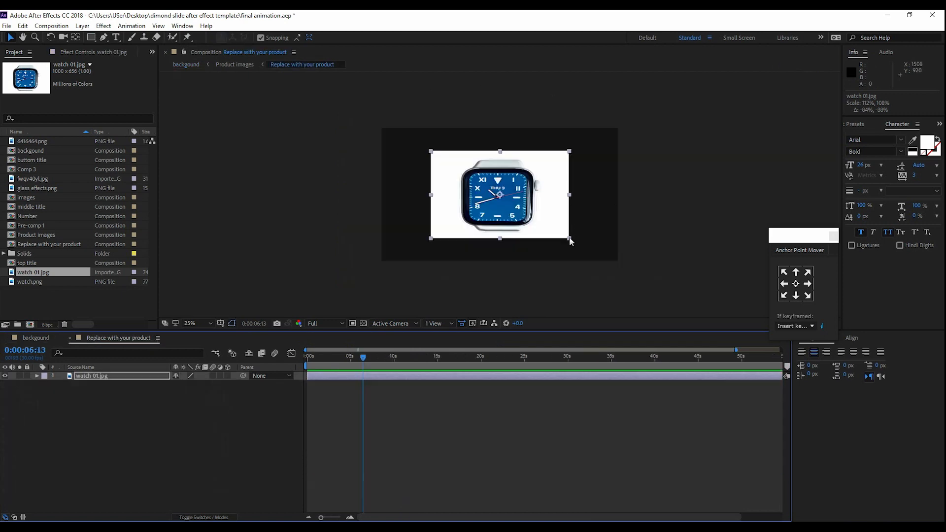
left_click_drag(552, 232, 543, 225)
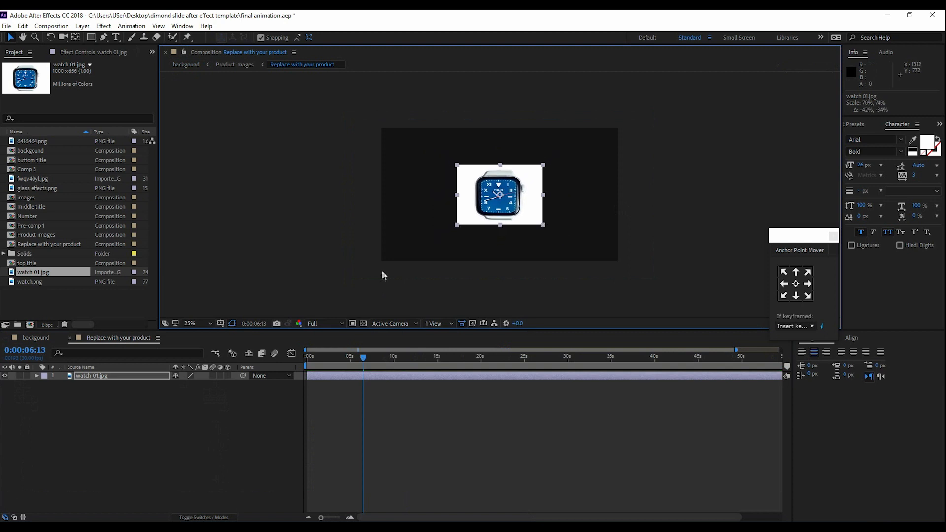
left_click(34, 337)
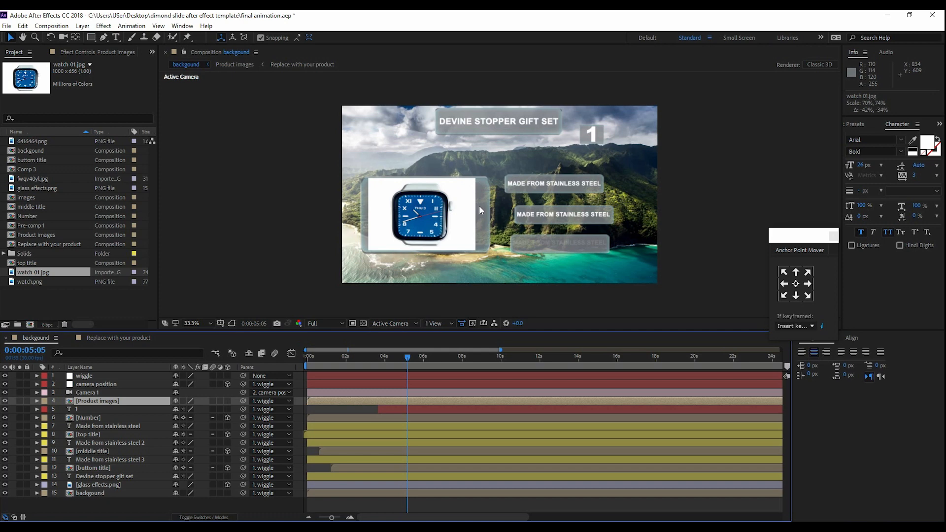
mouse_move(407, 357)
left_mouse_down()
mouse_move(307, 359)
mouse_move(412, 358)
left_mouse_up()
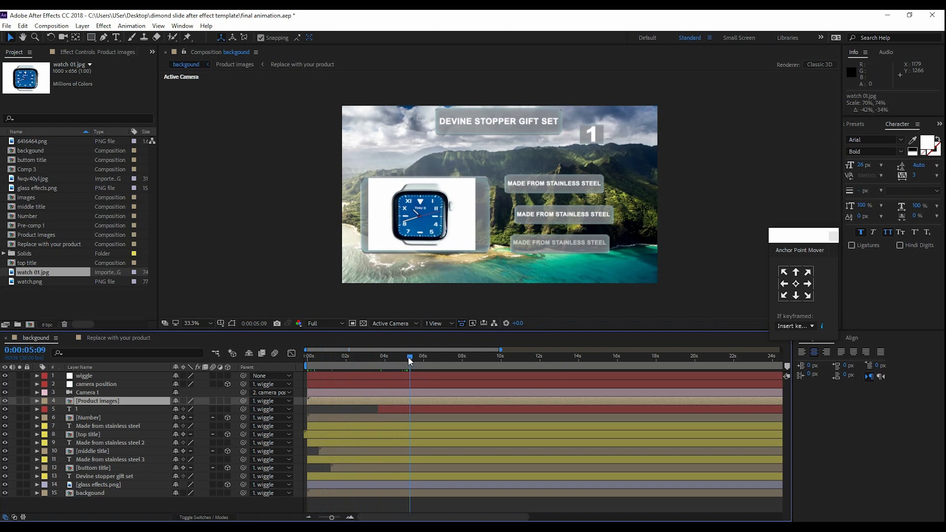
Step: Save the project and select final animation.aep in the dimond slide after effect template folder
left_click(7, 26)
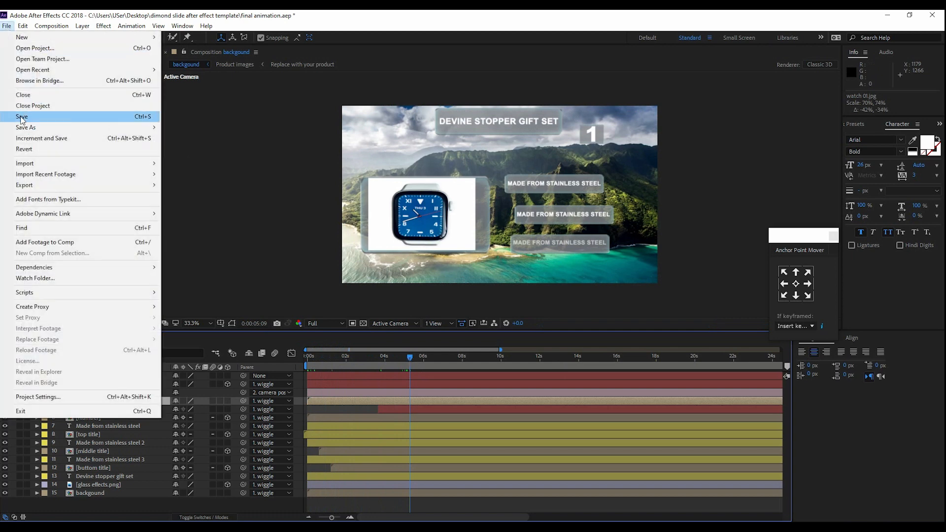
left_click(22, 119)
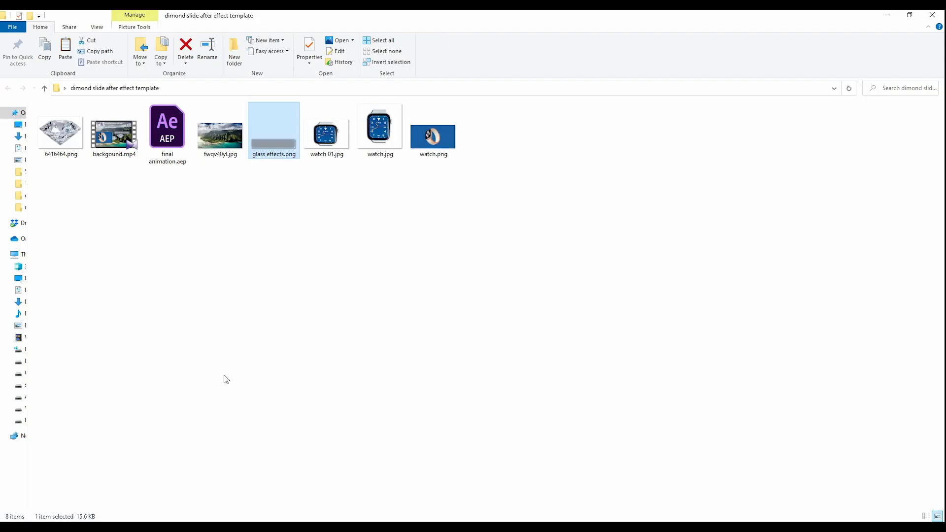
left_click(167, 132)
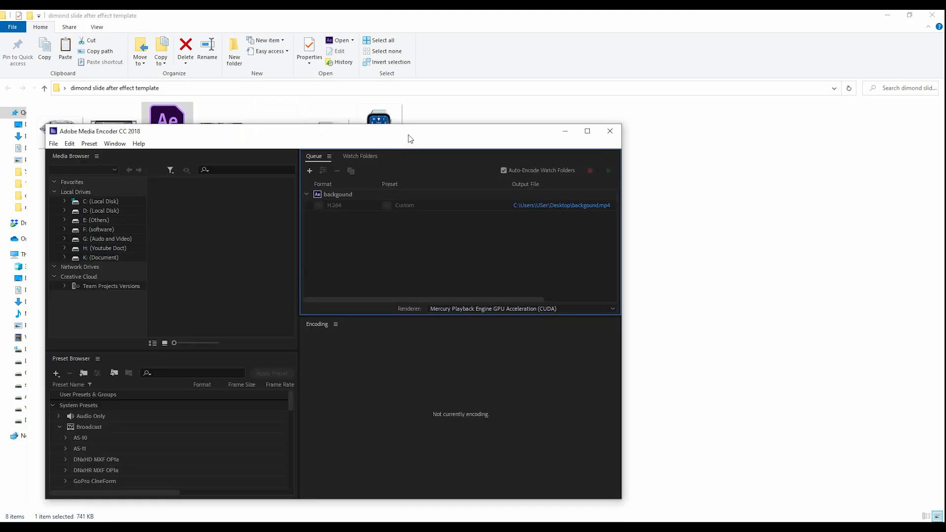
Step: Move and narrow the Media Encoder window so the project file stays visible, and collapse the backgound queue item
left_click_drag(408, 138, 615, 131)
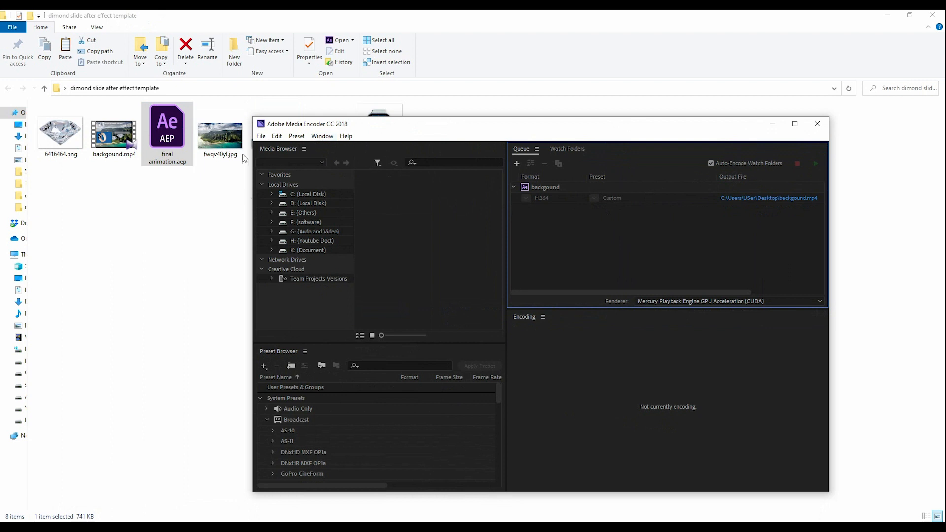
left_click_drag(291, 165, 312, 165)
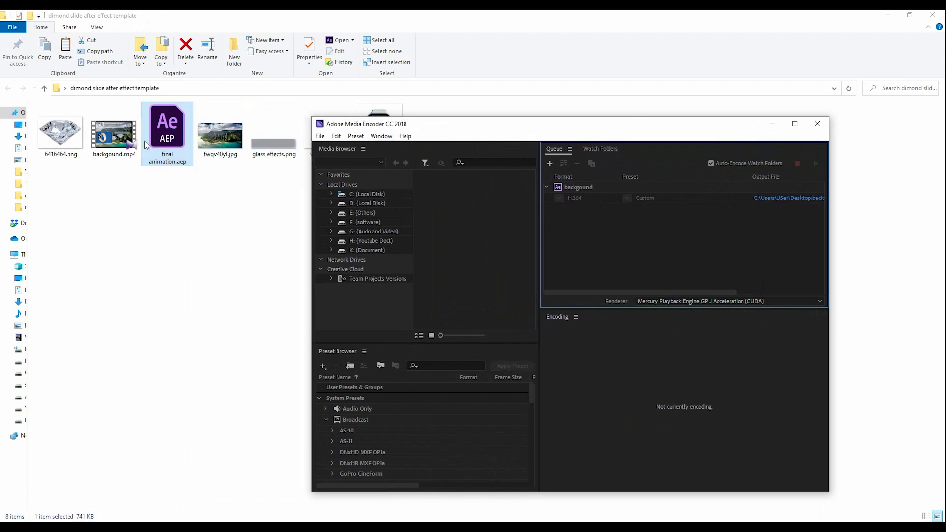
left_click(597, 211)
left_click(576, 187)
left_click(546, 188)
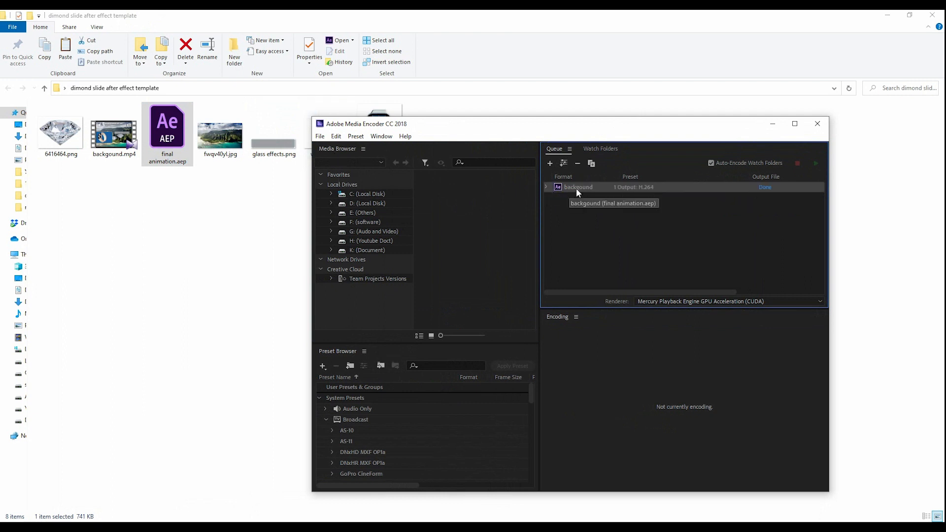
Step: Compare the After Effects backgound composition with the Media Encoder queue entry and examine the queue's output and start controls
left_click(302, 527)
left_click(302, 527)
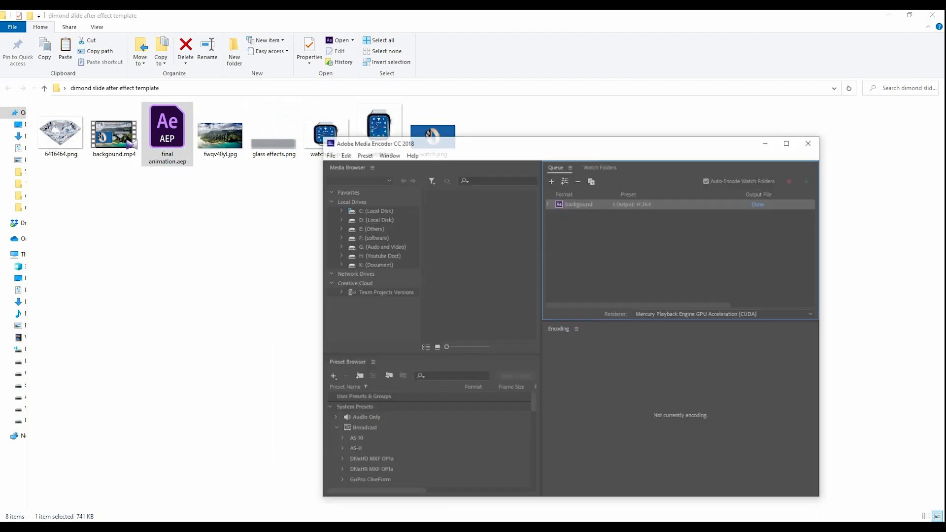
left_click(325, 527)
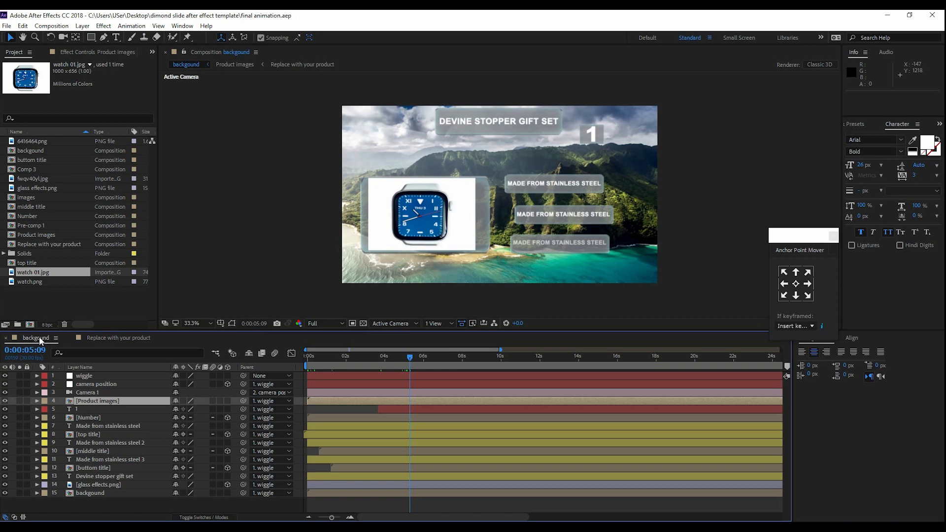
left_click(302, 528)
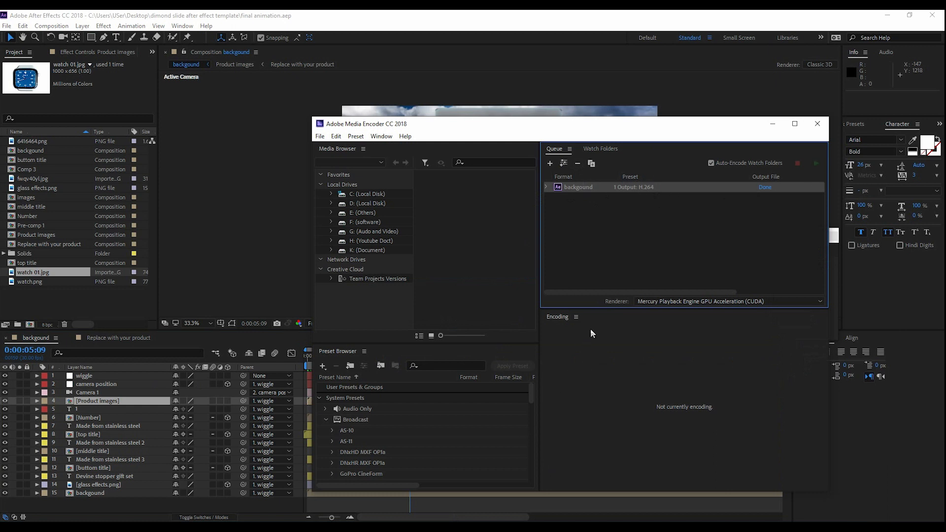
left_click_drag(593, 310, 594, 322)
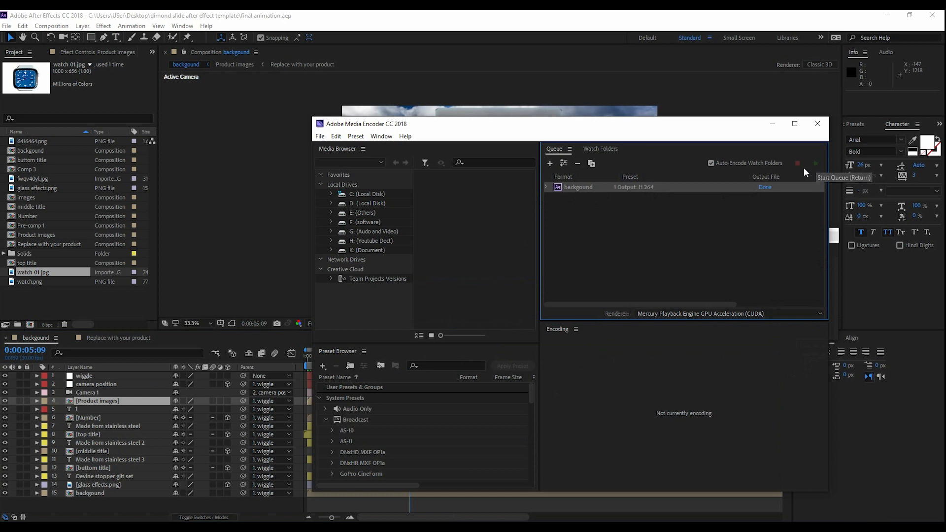
left_click(688, 184)
left_click(646, 188)
left_click(765, 188)
left_click(786, 150)
Step: Minimize After Effects and remove the old backgound item from the Media Encoder queue
left_click(888, 15)
left_click(577, 187)
key("Delete")
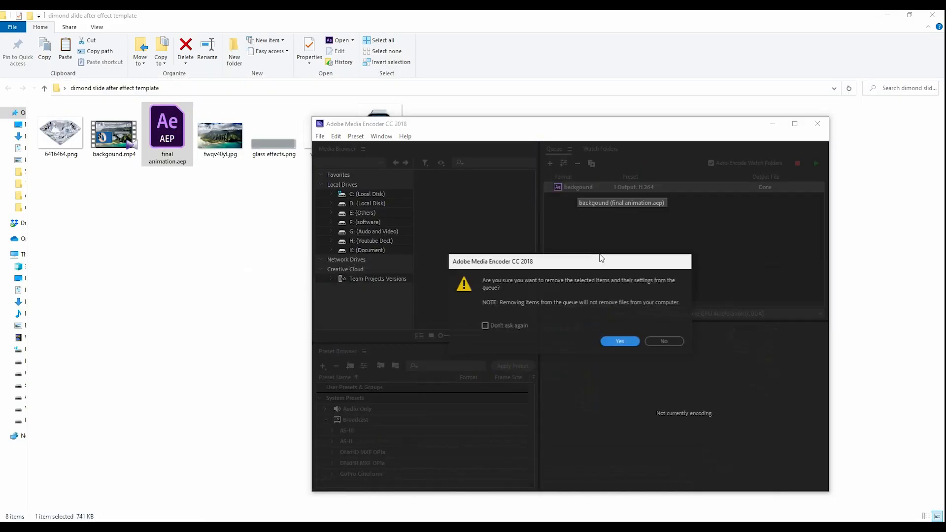
left_click(616, 341)
Step: Add the backgound composition from final animation.aep to the Media Encoder queue
left_click_drag(569, 126, 532, 122)
left_click_drag(176, 130, 595, 250)
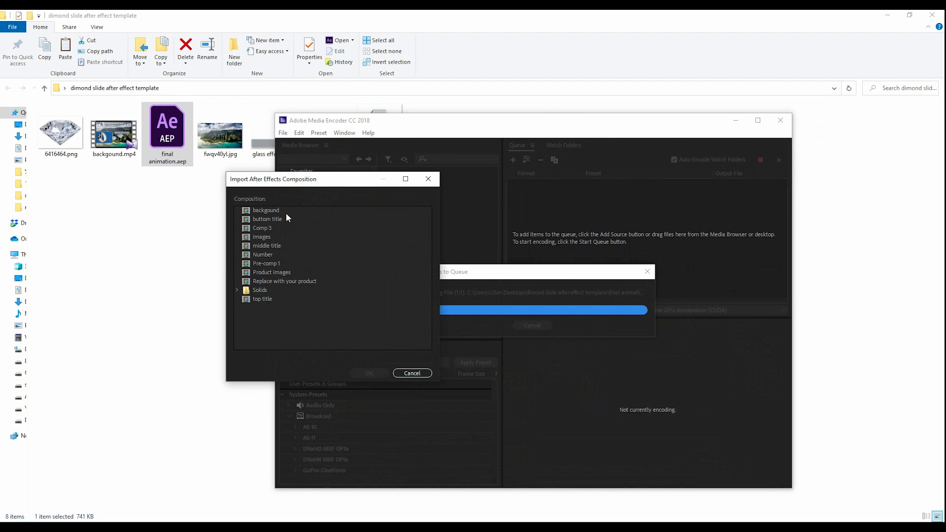
left_click(259, 211)
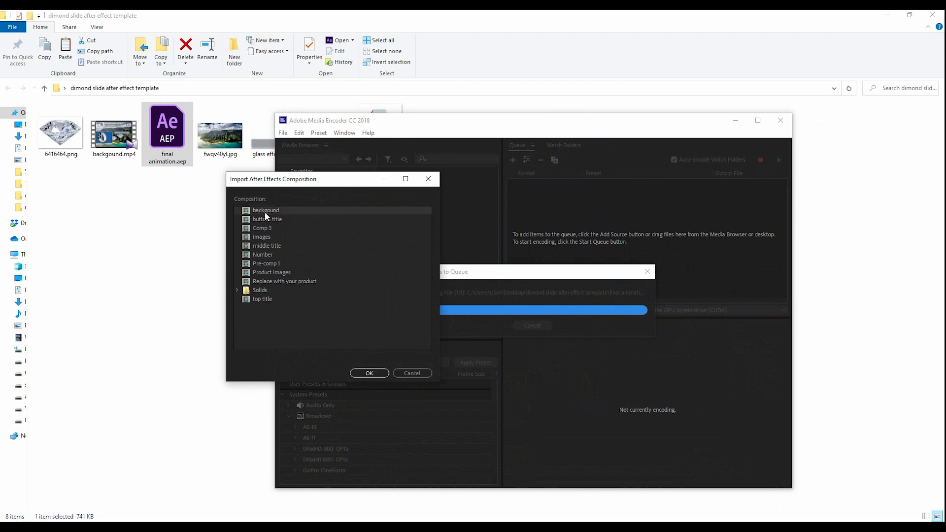
left_click(373, 373)
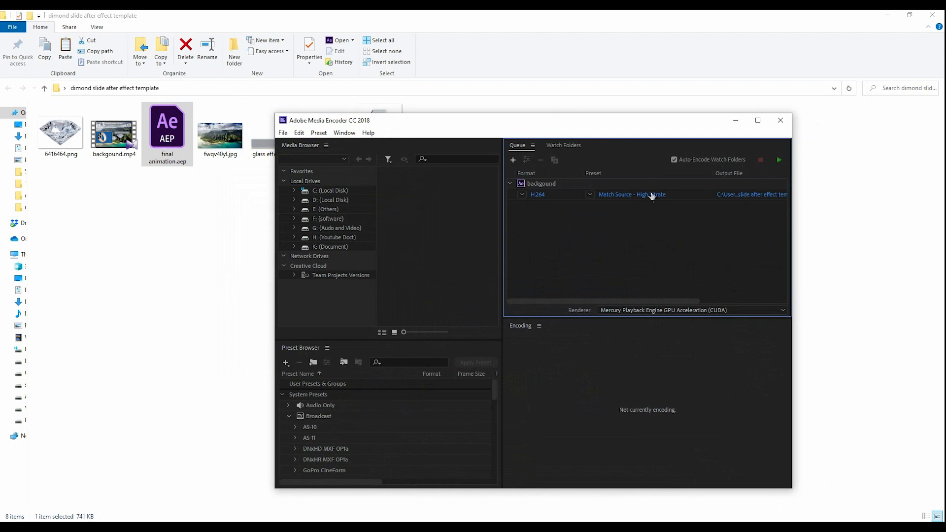
Step: Start encoding backgound as H.264 with Match Source - High bitrate, then stop the queue without finishing the current file
left_click(687, 196)
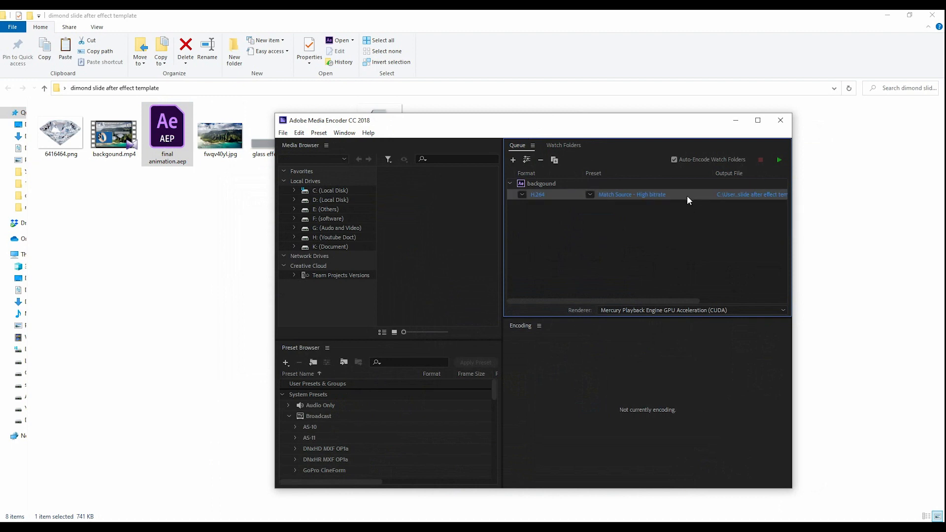
left_click(779, 159)
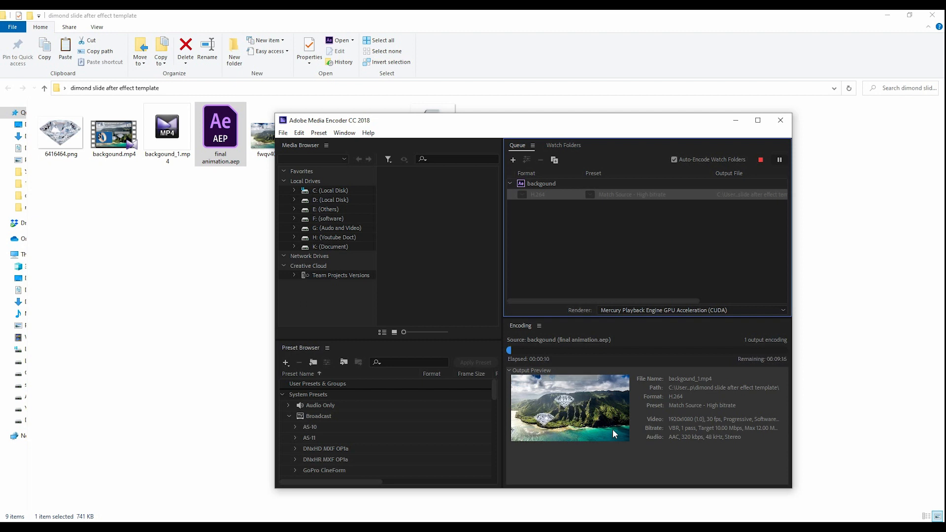
left_click(761, 160)
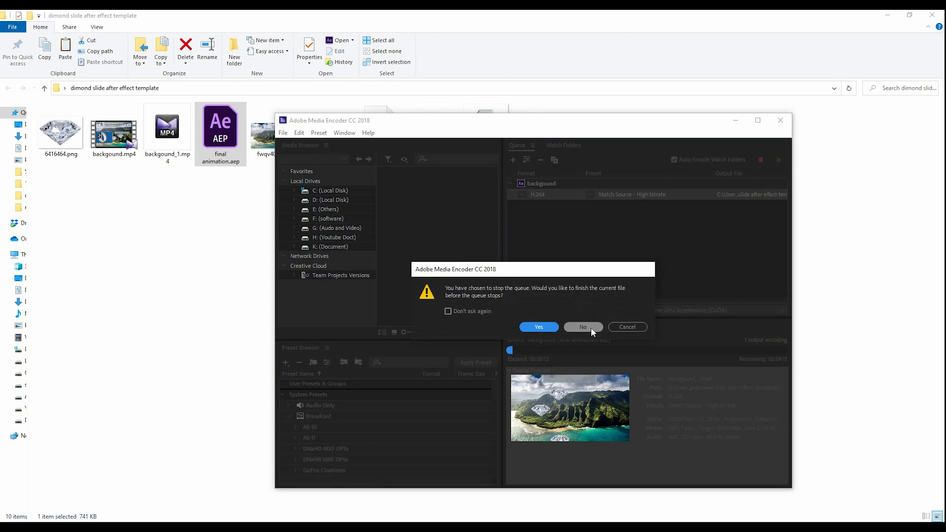
left_click(583, 327)
Step: Play the rendered backgound.mp4 from the template folder to review the animation, then close the player
left_click_drag(595, 140, 704, 169)
left_click(116, 144)
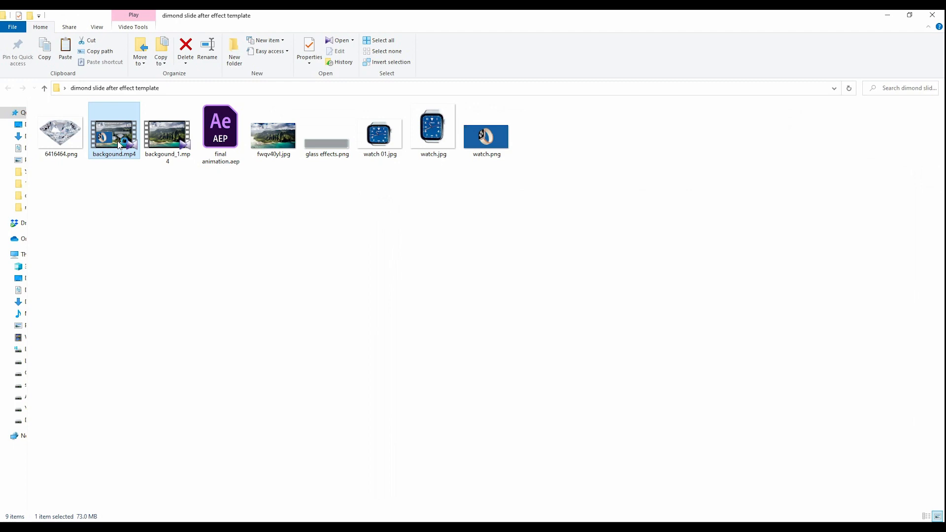
double_click(119, 144)
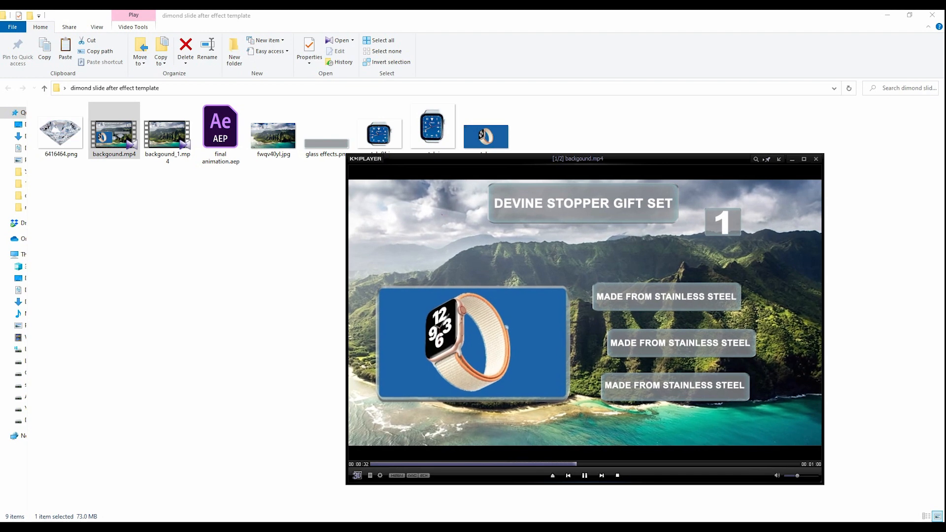
left_click(816, 160)
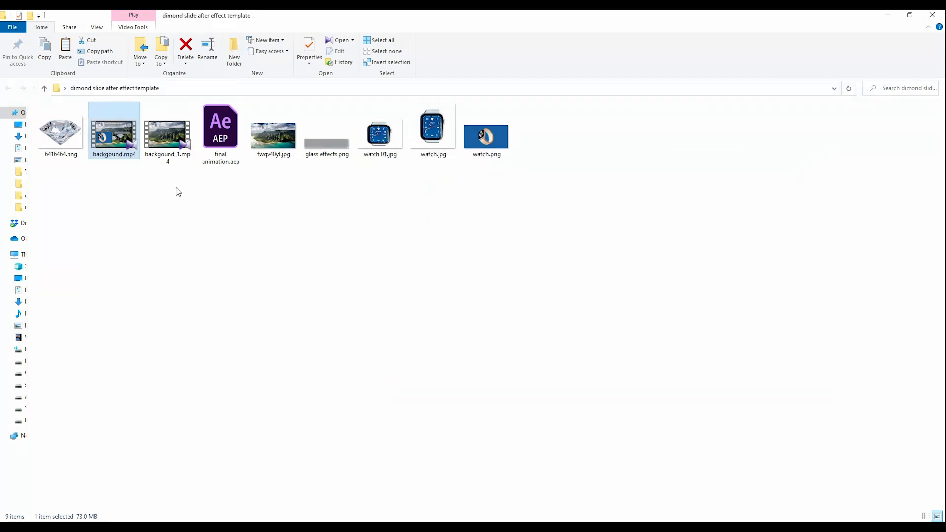